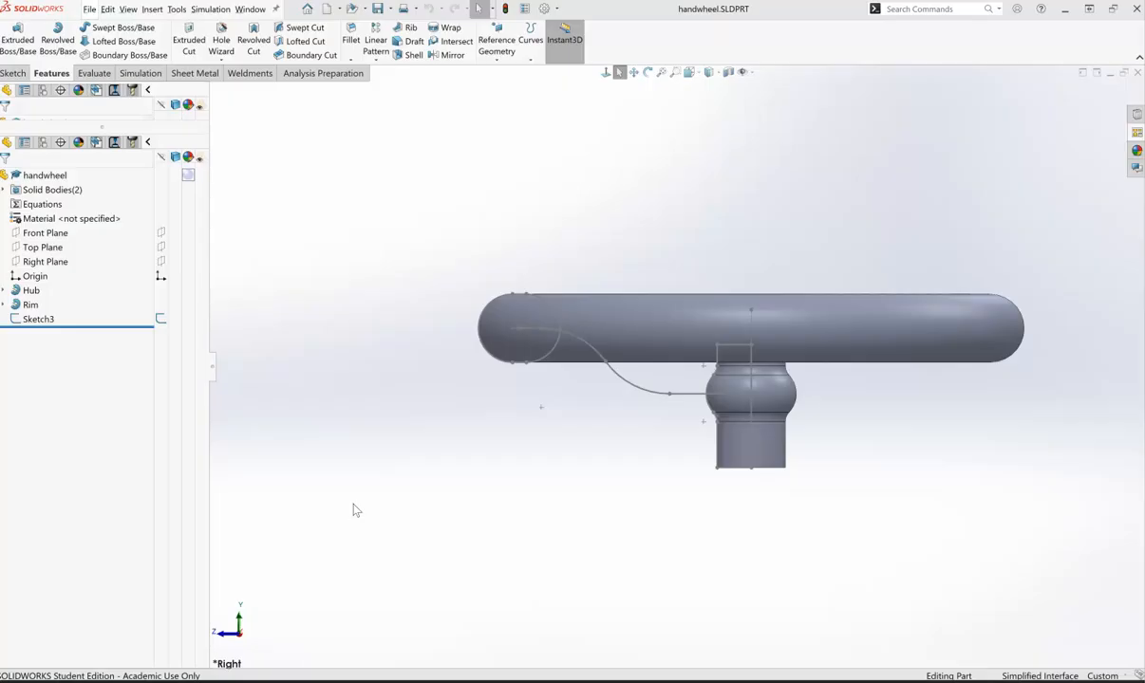
# - Start a new sketch on the Front Plane
pyautogui.click(245, 308)
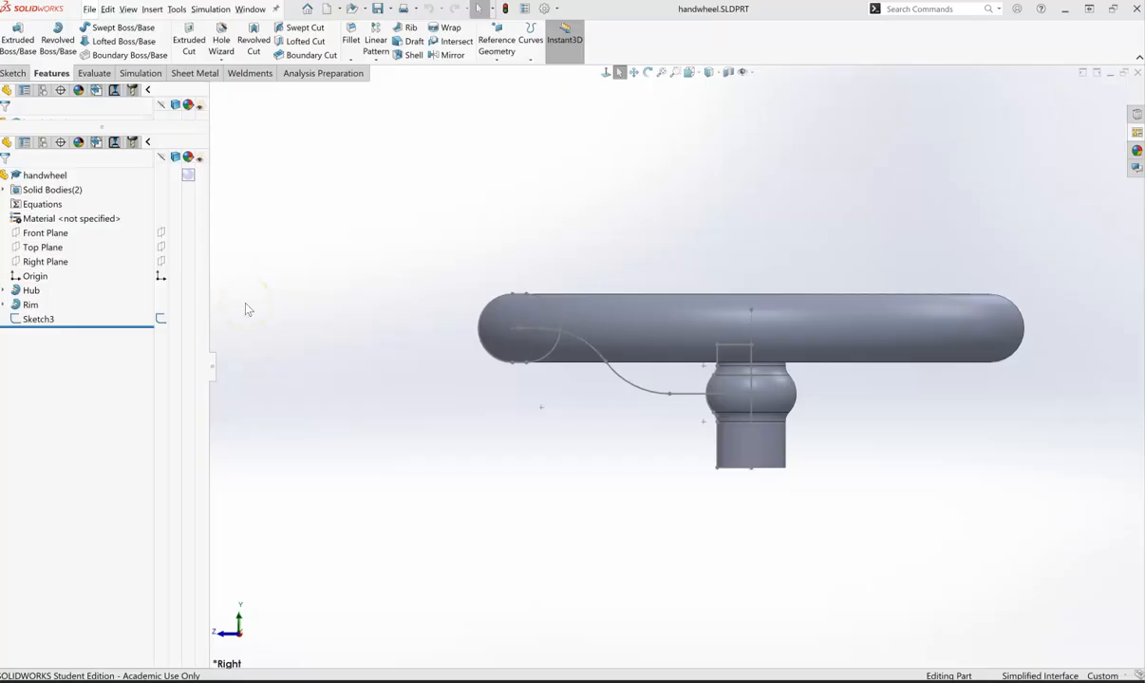
pyautogui.rightClick(47, 234)
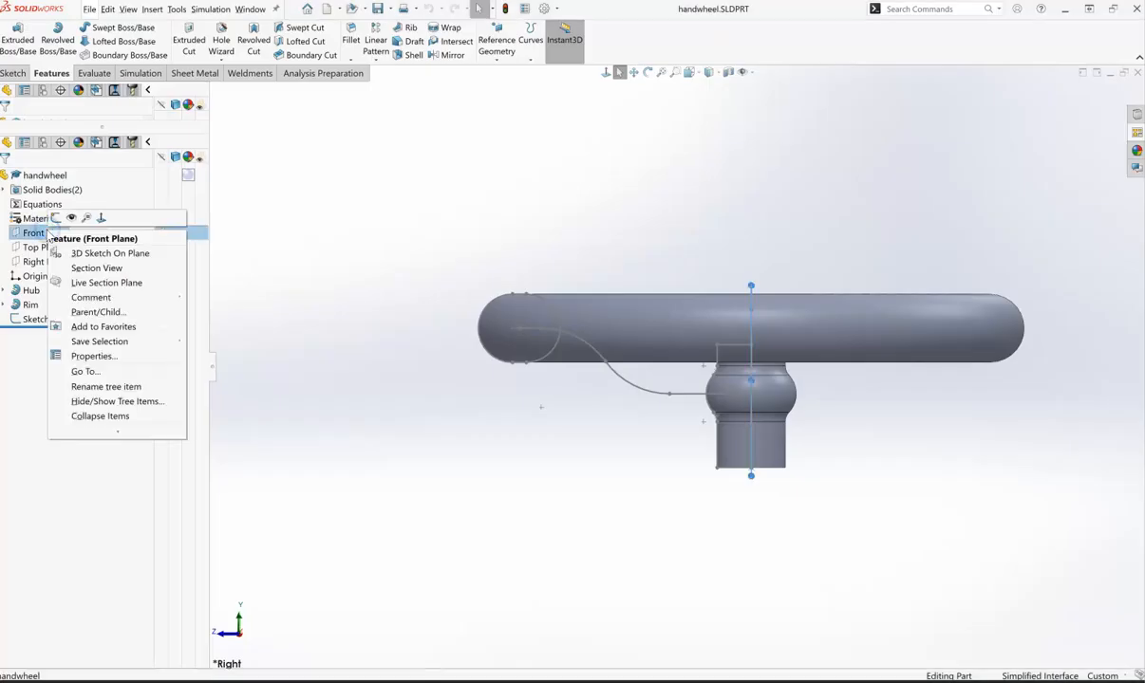
pyautogui.click(55, 218)
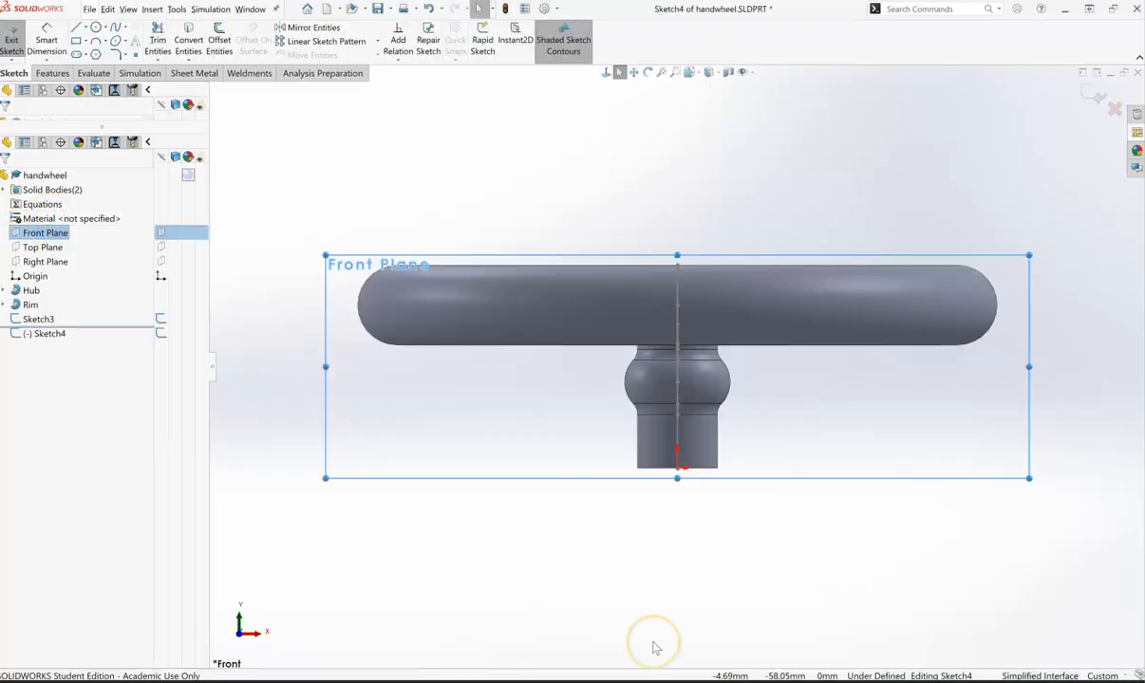
# - Sketch an ellipse centred on the spoke path's end at the hub, with semi-axes of about 12.6 mm and 11.3 mm
pyautogui.moveTo(648, 586); pyautogui.dragTo(587, 664, button='middle')
pyautogui.moveTo(933, 128); pyautogui.dragTo(922, 179, button='middle')
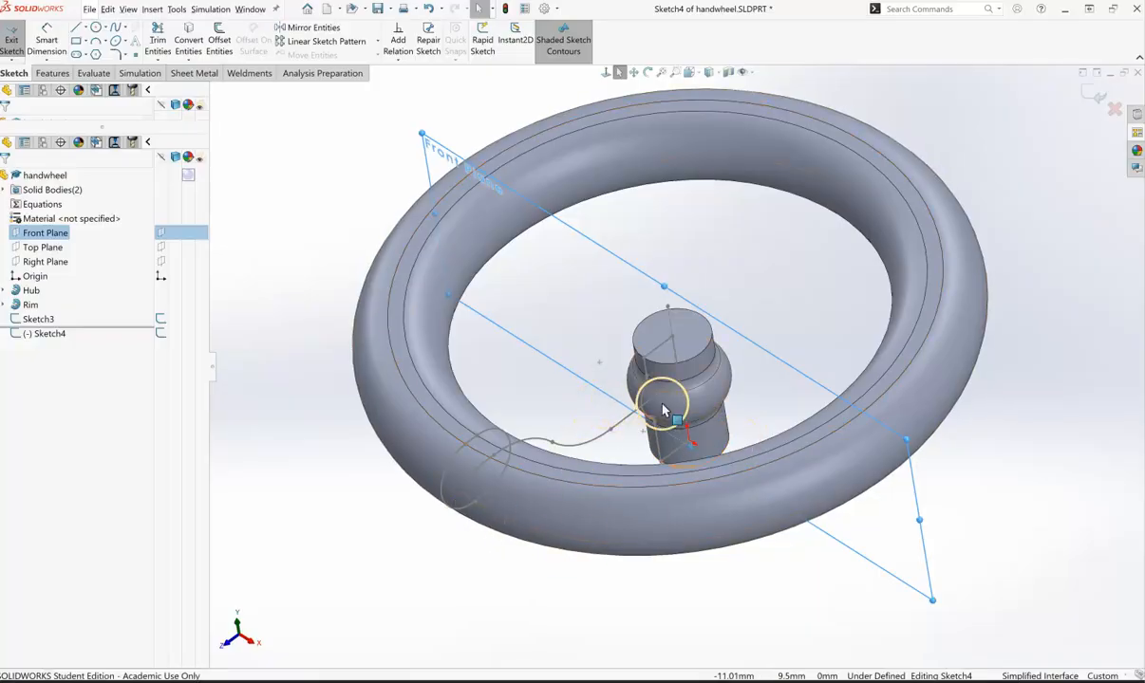
pyautogui.scroll(1, 662, 400)
pyautogui.scroll(-1, 663, 400)
pyautogui.scroll(-6, 662, 403)
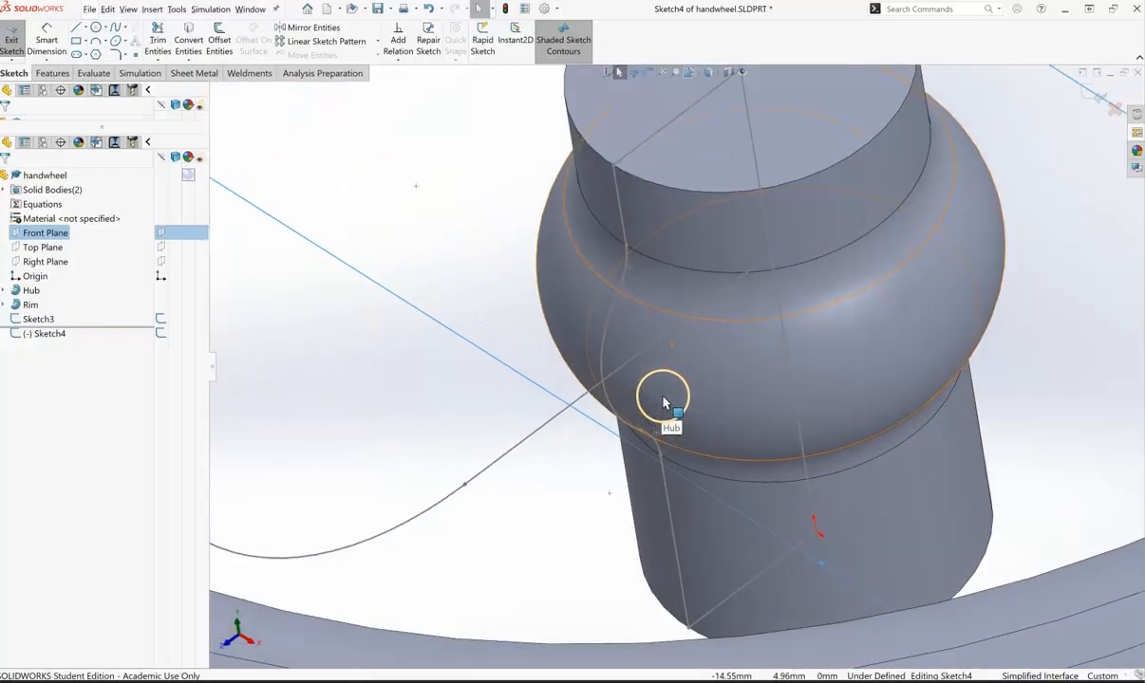
pyautogui.click(772, 264)
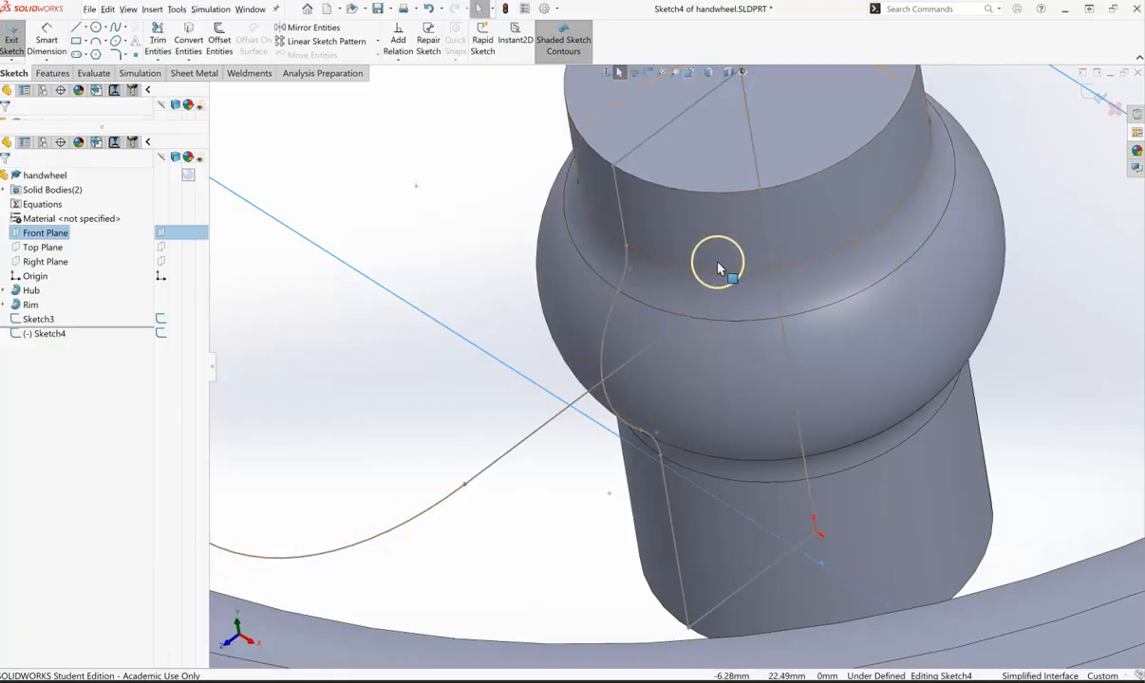
pyautogui.click(490, 203)
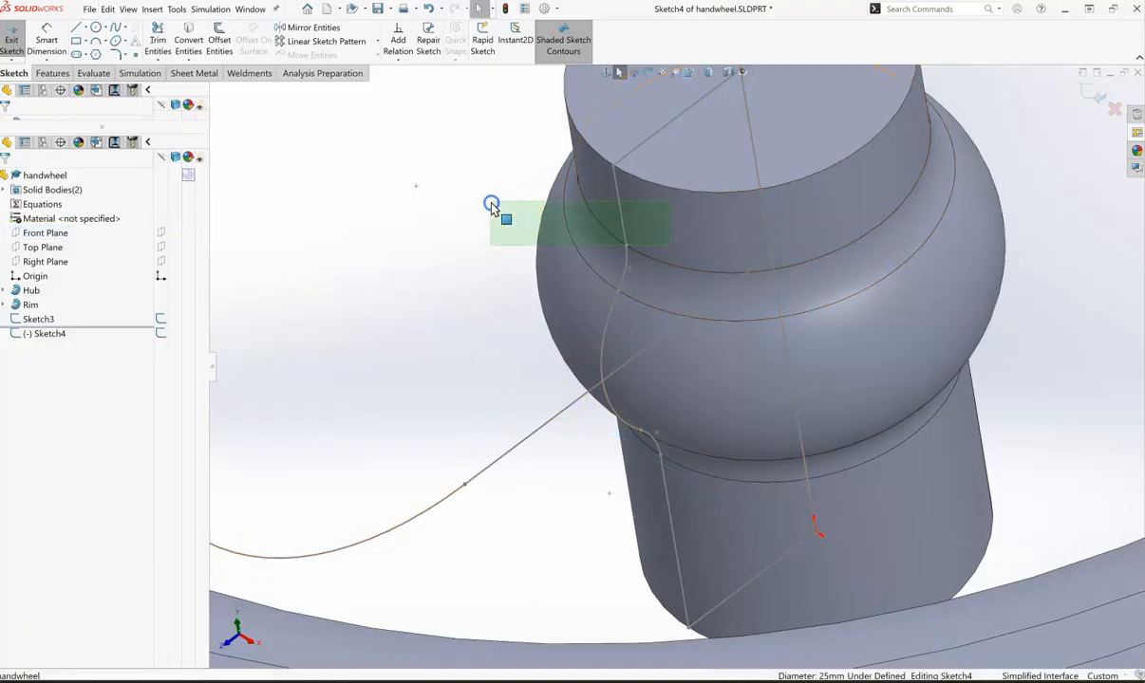
pyautogui.click(127, 41)
pyautogui.click(129, 41)
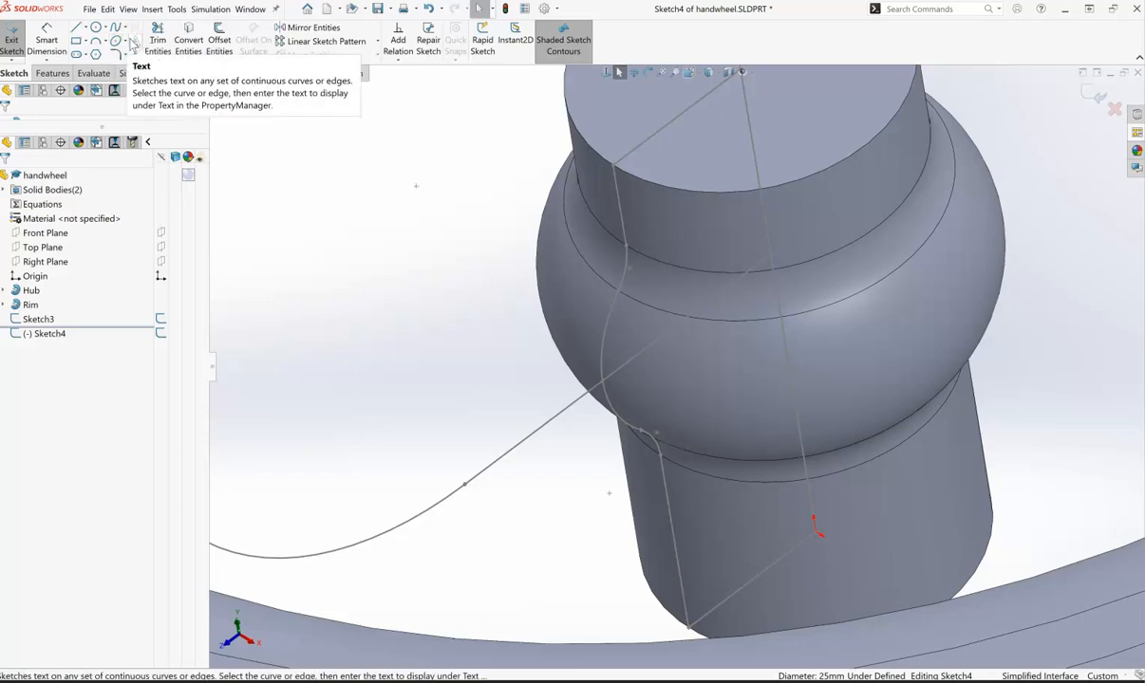
pyautogui.click(127, 42)
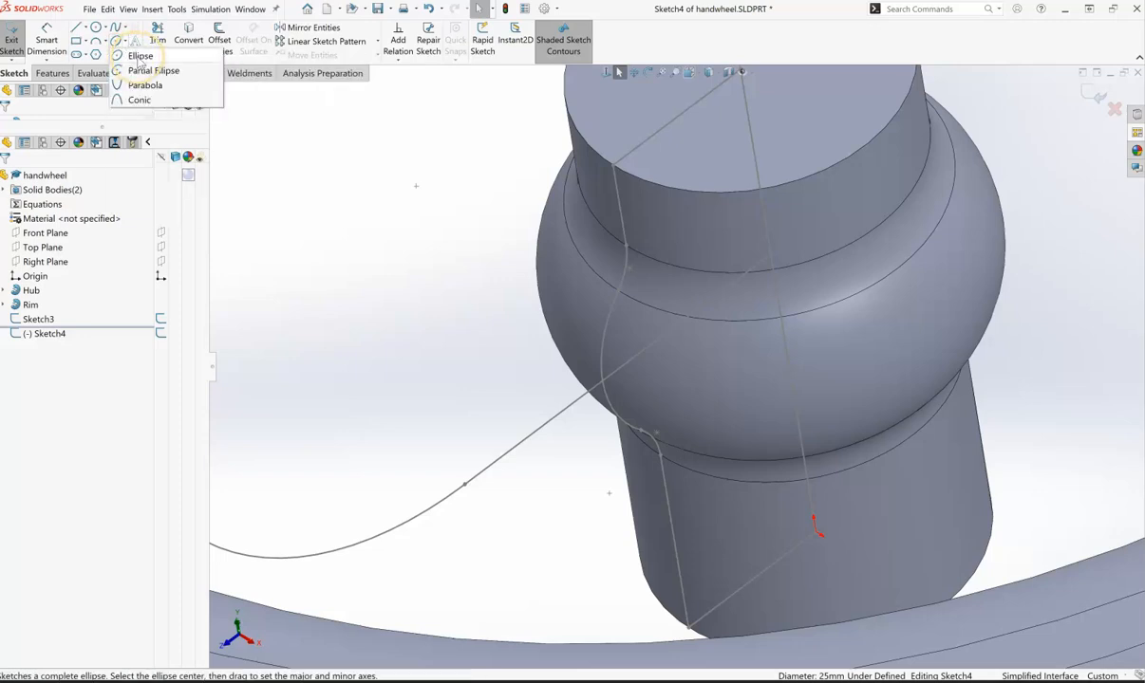
pyautogui.click(139, 57)
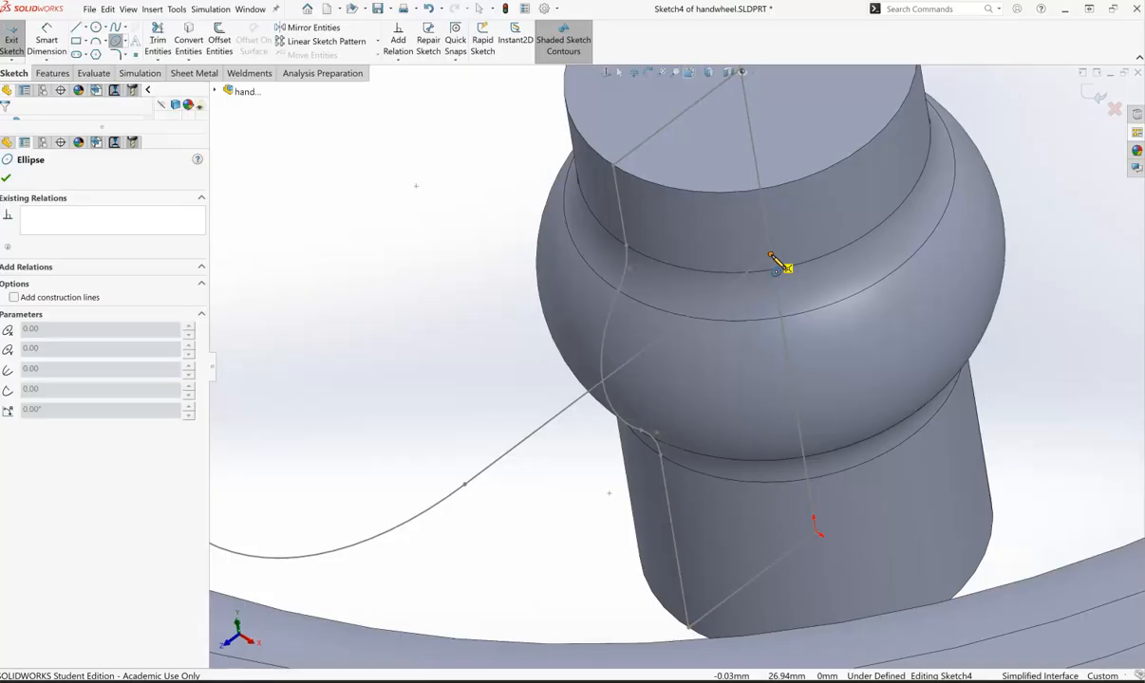
pyautogui.click(771, 256)
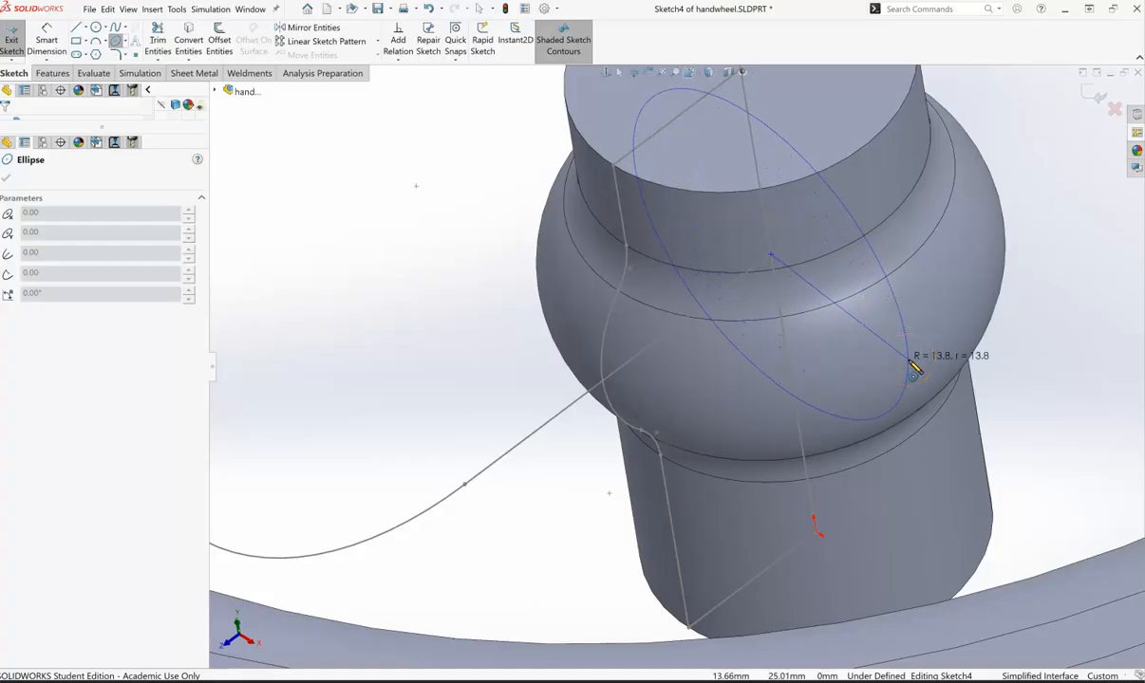
pyautogui.moveTo(913, 369); pyautogui.dragTo(802, 401)
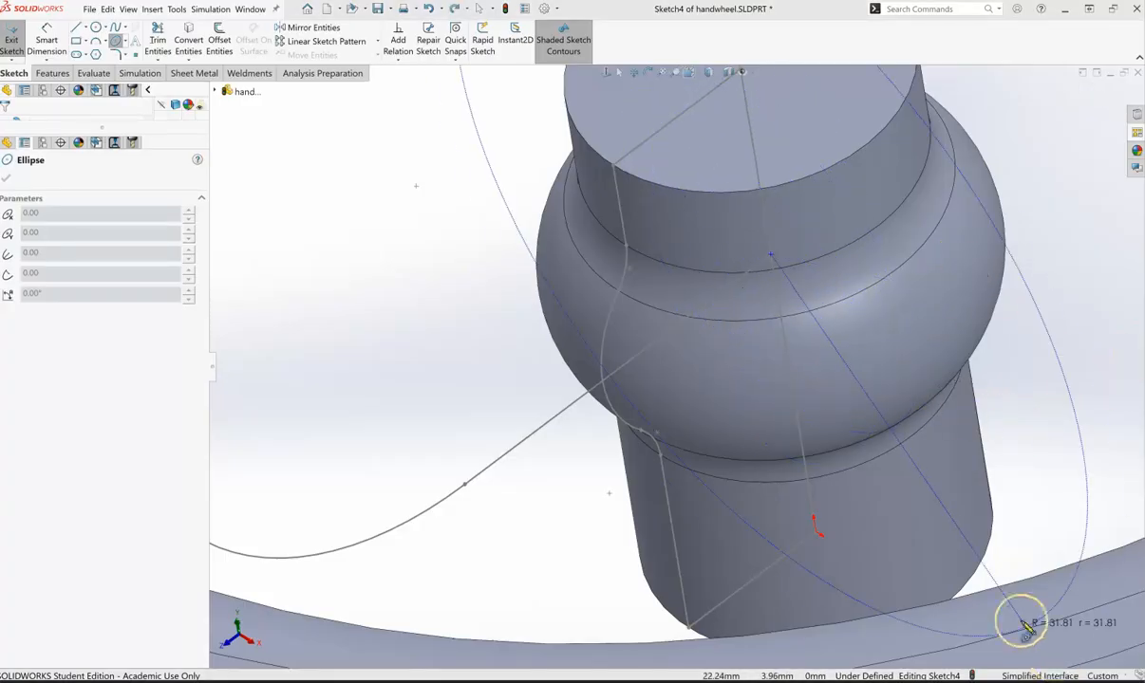
pyautogui.moveTo(881, 292); pyautogui.dragTo(848, 165)
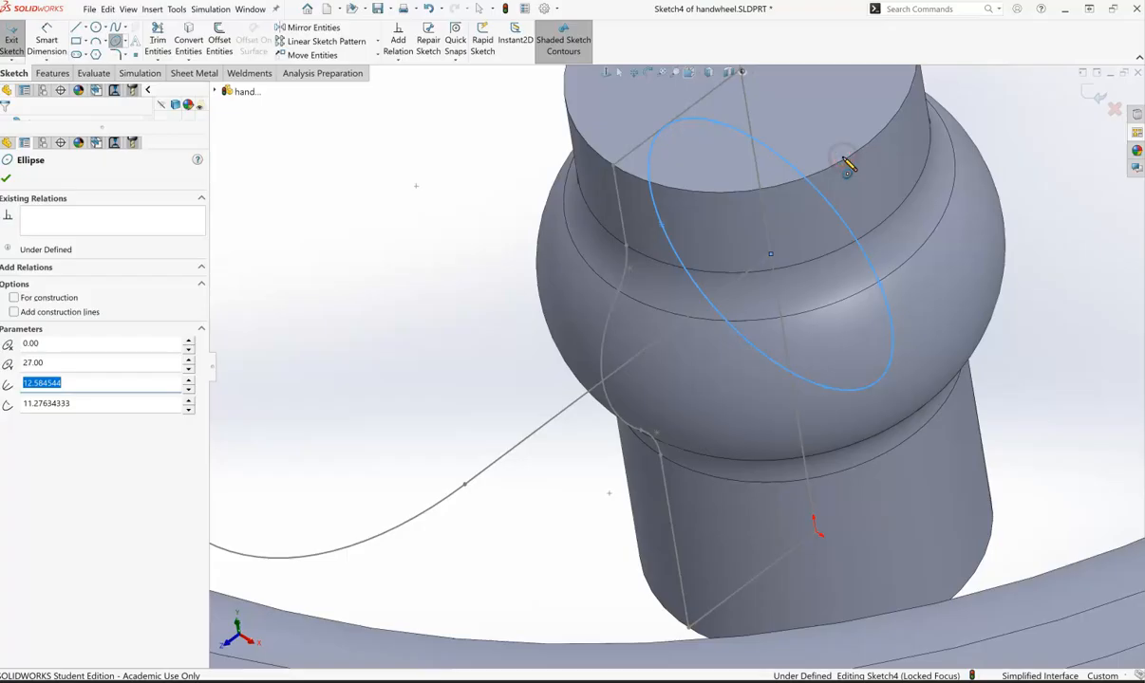
pyautogui.click(862, 393)
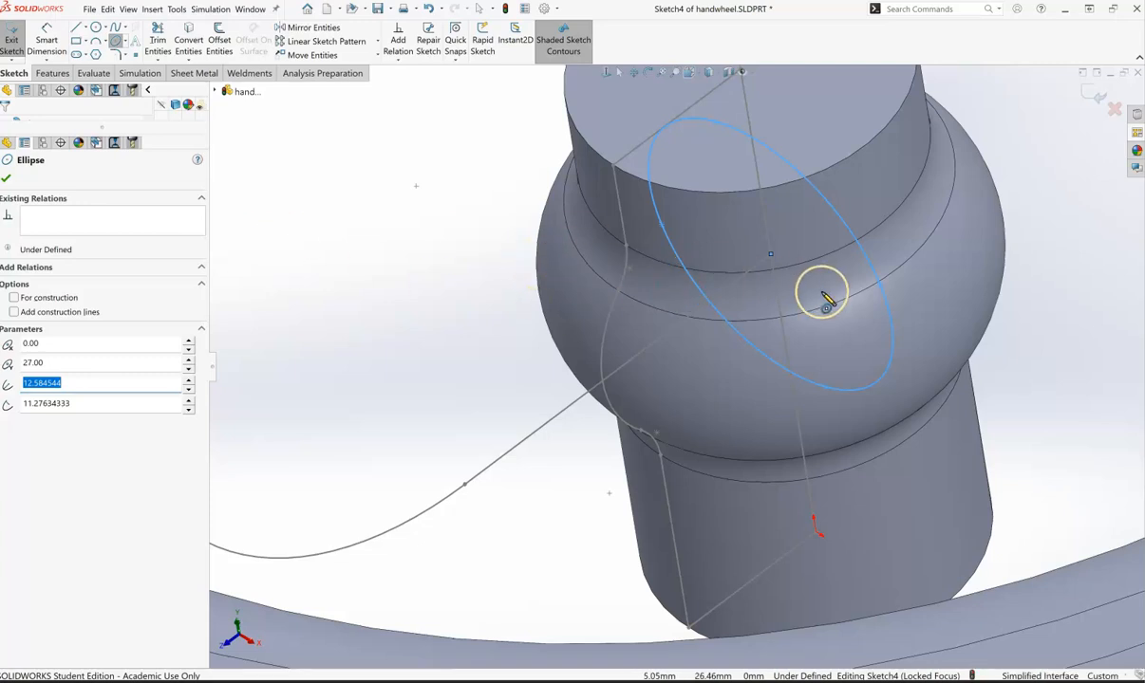
pyautogui.click(770, 257)
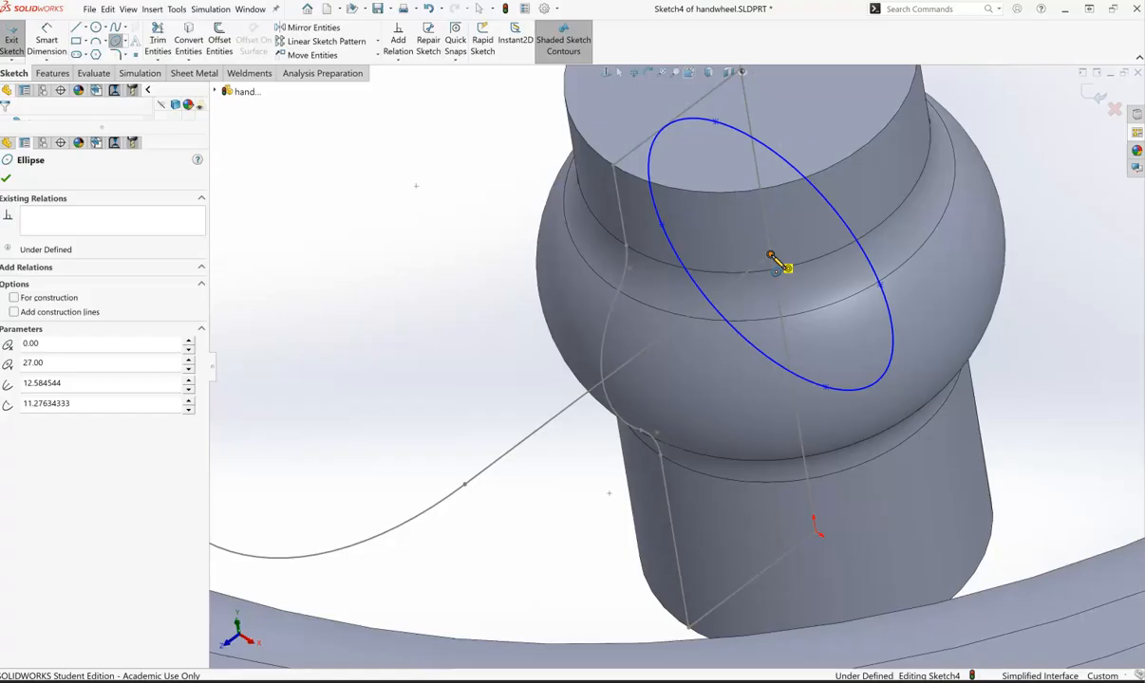
pyautogui.click(771, 257)
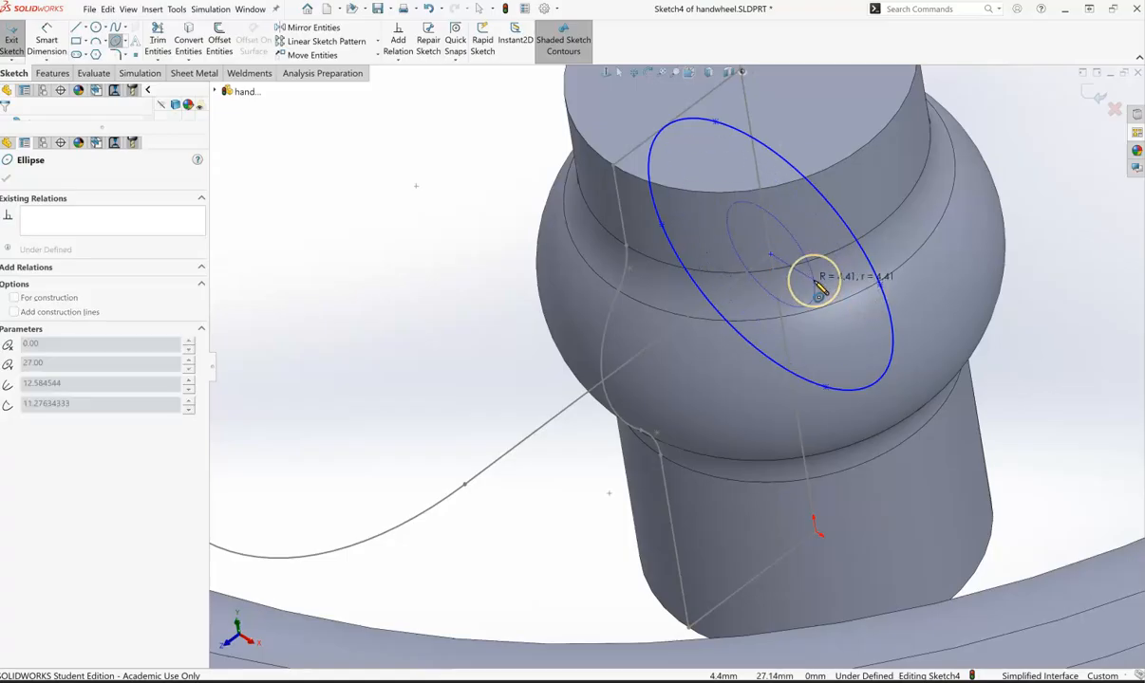
pyautogui.press('Escape')
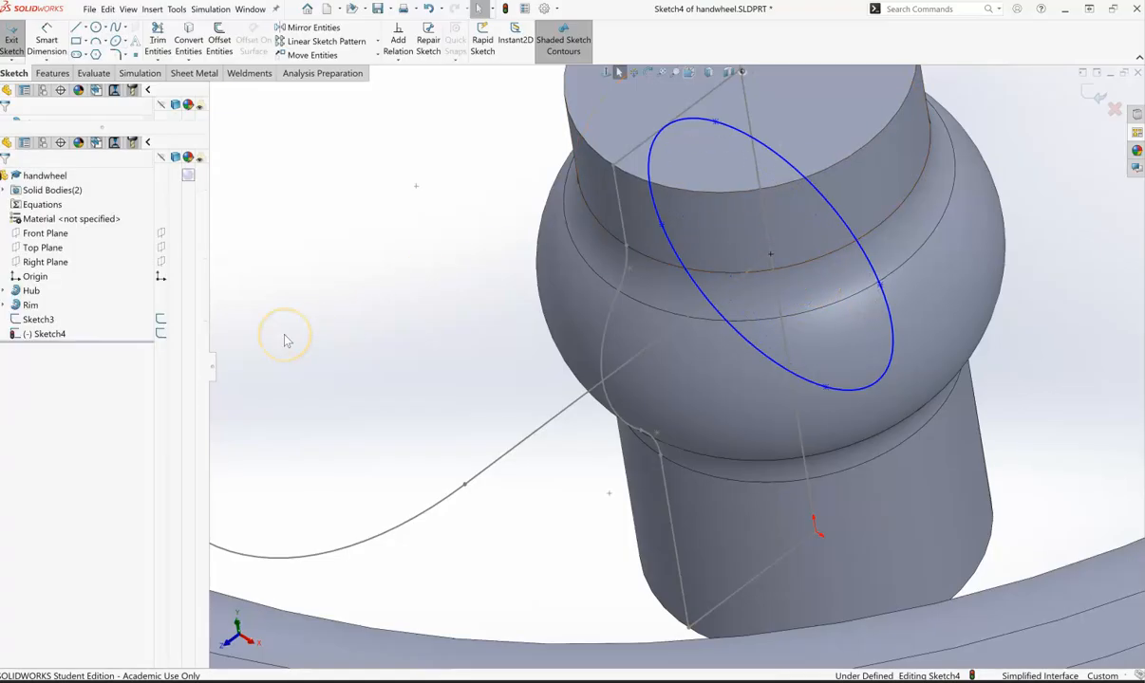
# - Make the ellipse's centre and its major-axis end point horizontal to each other
pyautogui.click(893, 353)
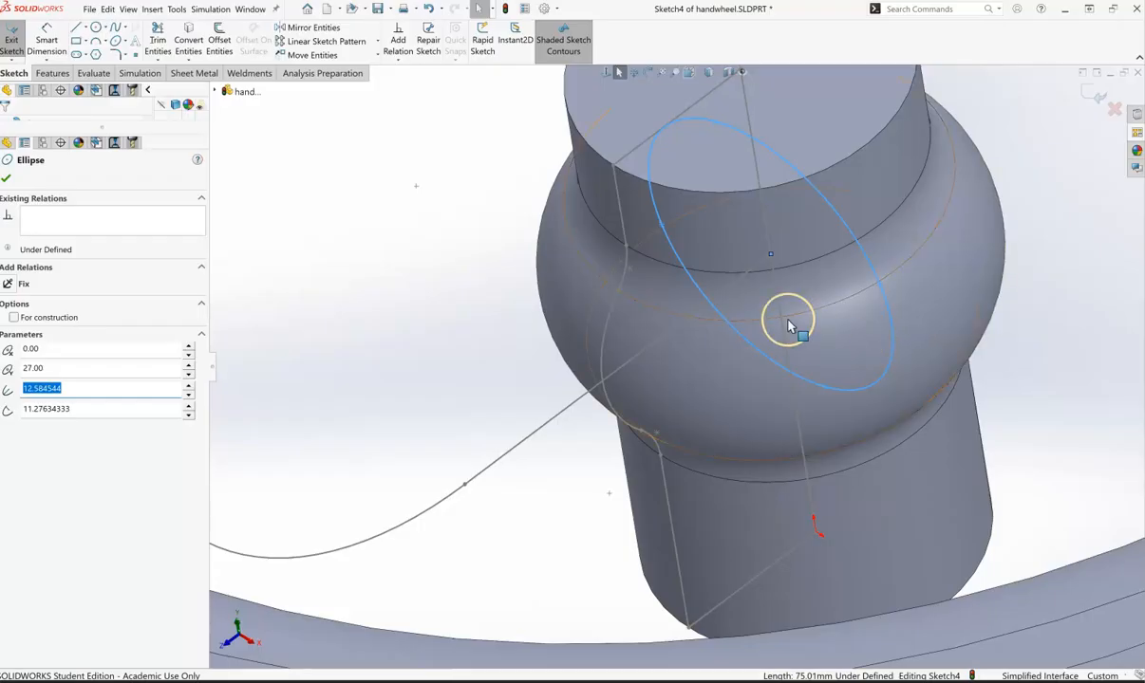
pyautogui.click(771, 258)
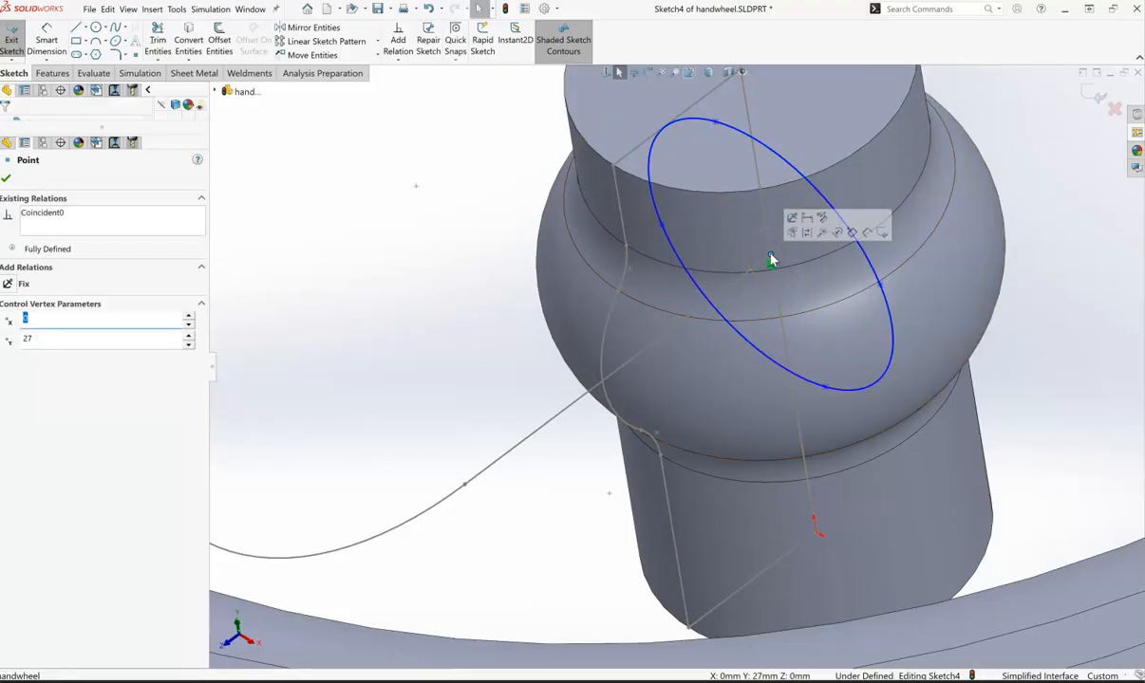
pyautogui.keyDown('ctrl'); pyautogui.click(880, 286); pyautogui.keyUp('ctrl')
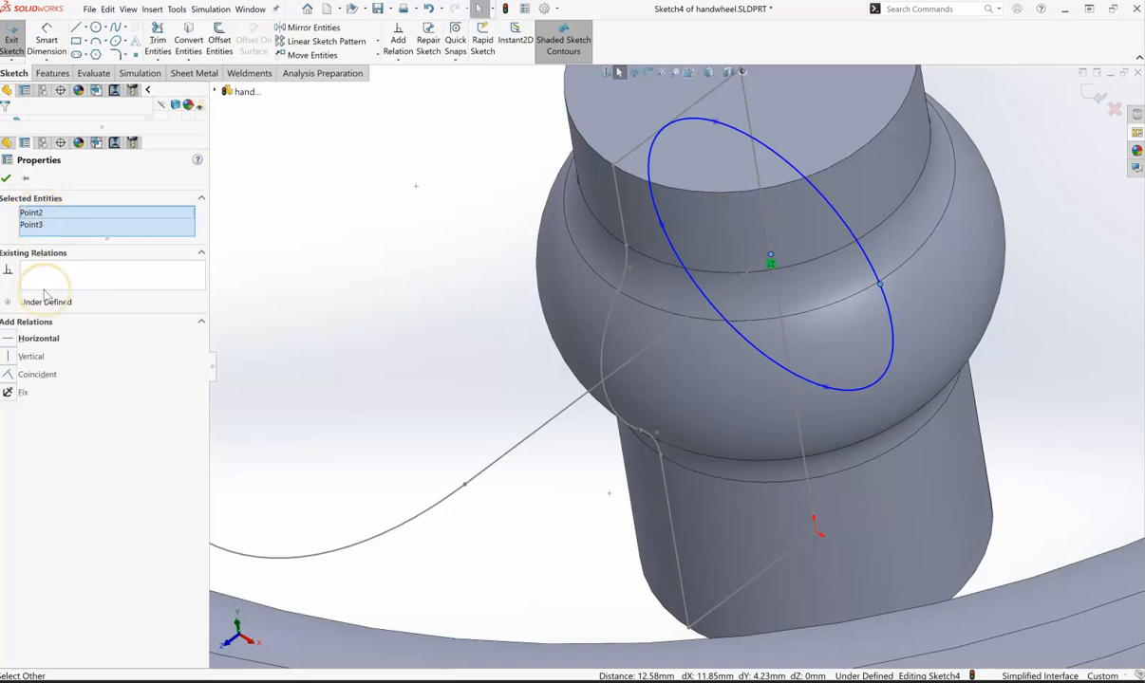
pyautogui.click(30, 340)
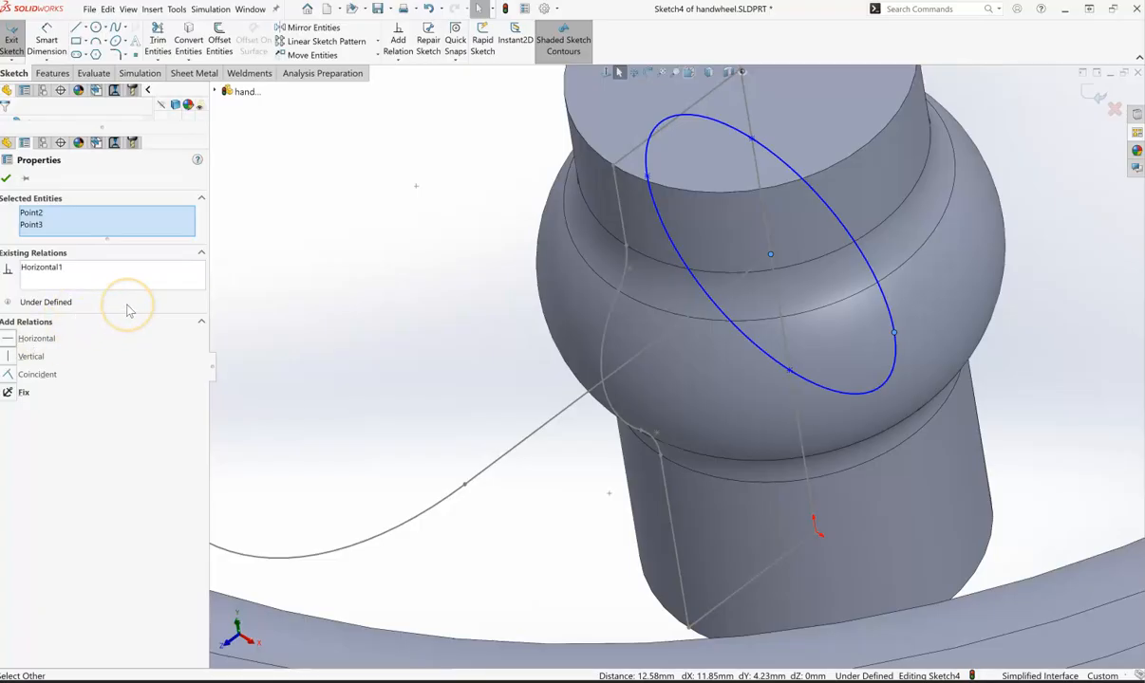
pyautogui.click(6, 180)
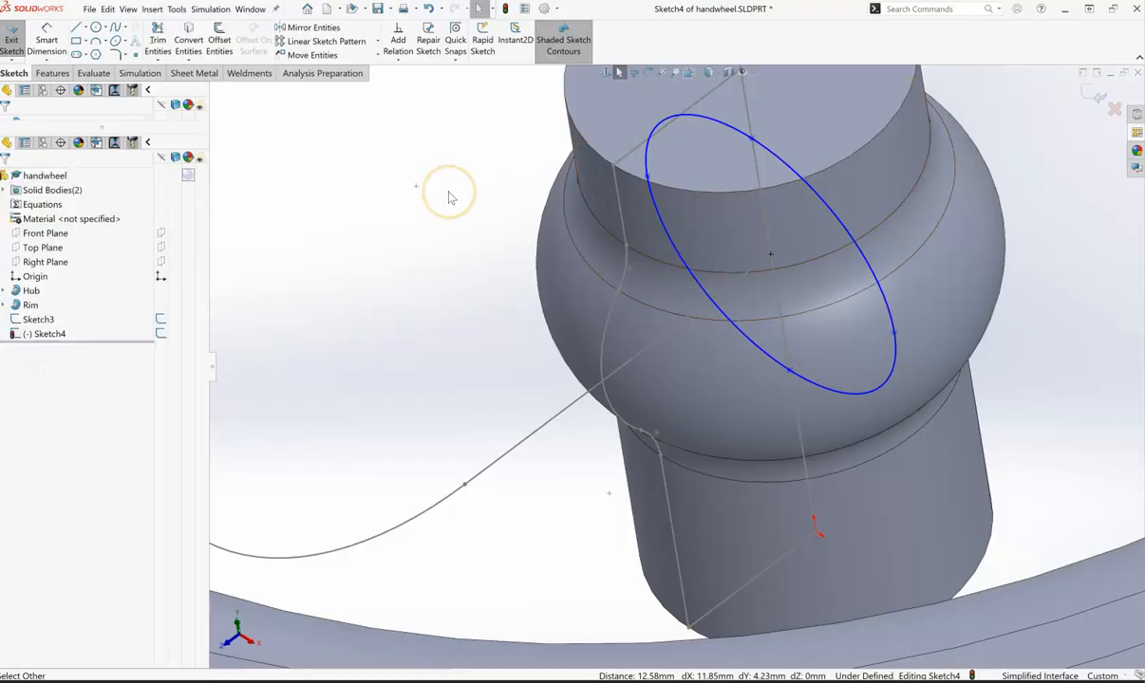
# - Dimension the distance between the ellipse's major-axis end points as 14 mm
pyautogui.click(47, 42)
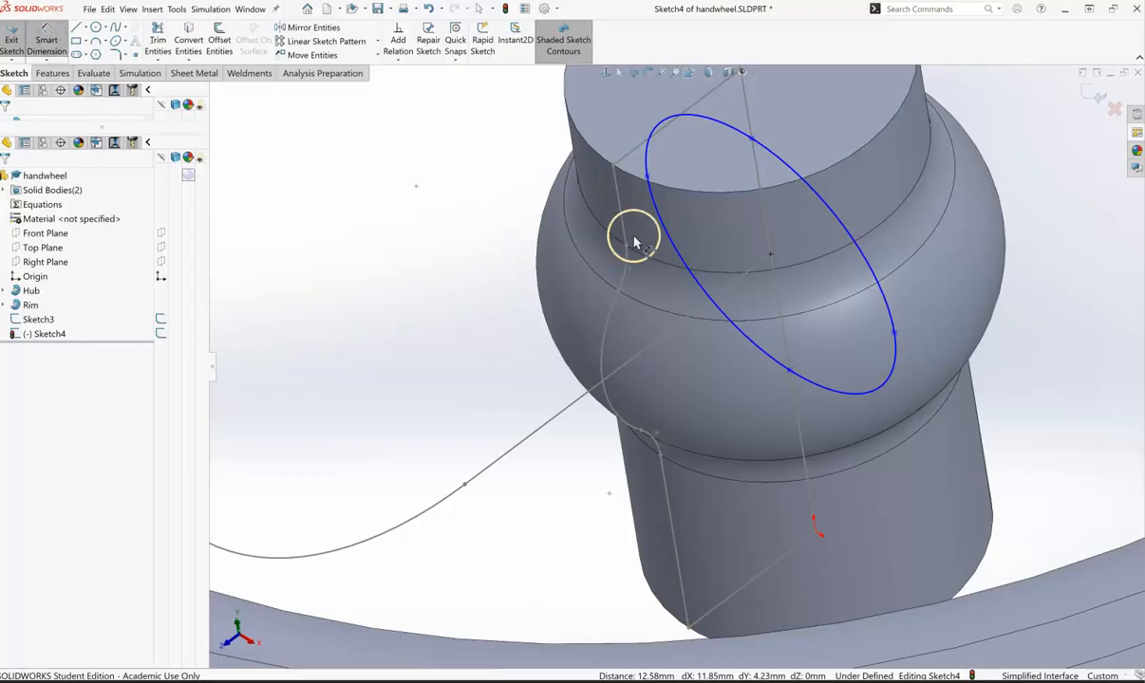
pyautogui.click(648, 179)
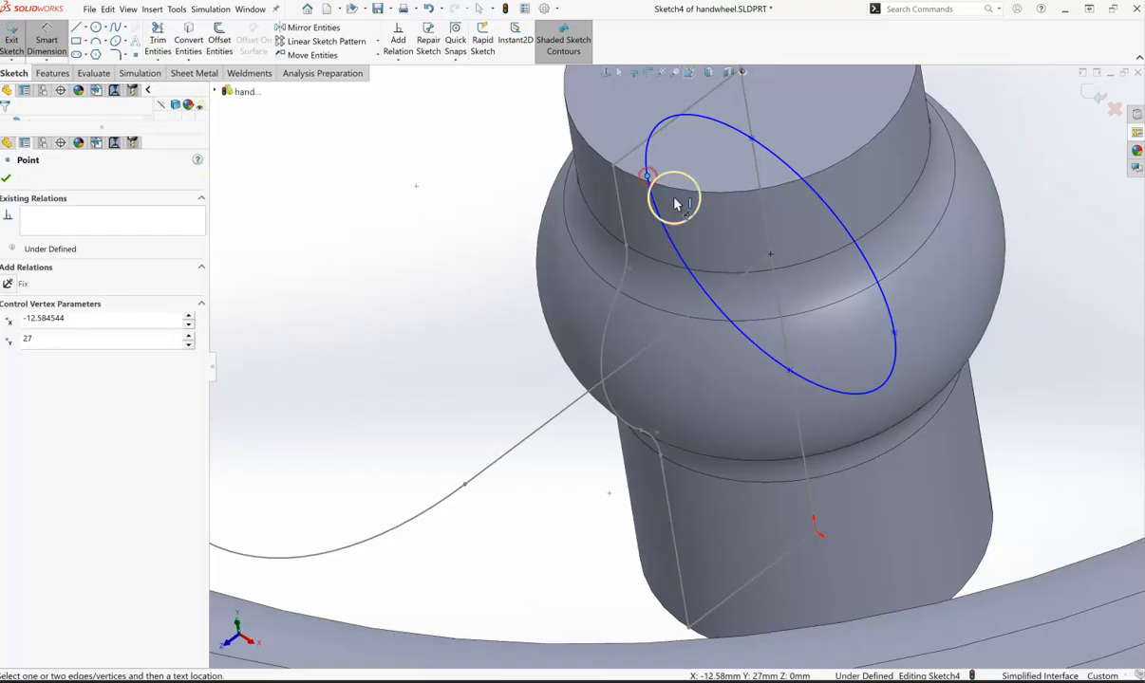
pyautogui.click(893, 334)
pyautogui.click(743, 388)
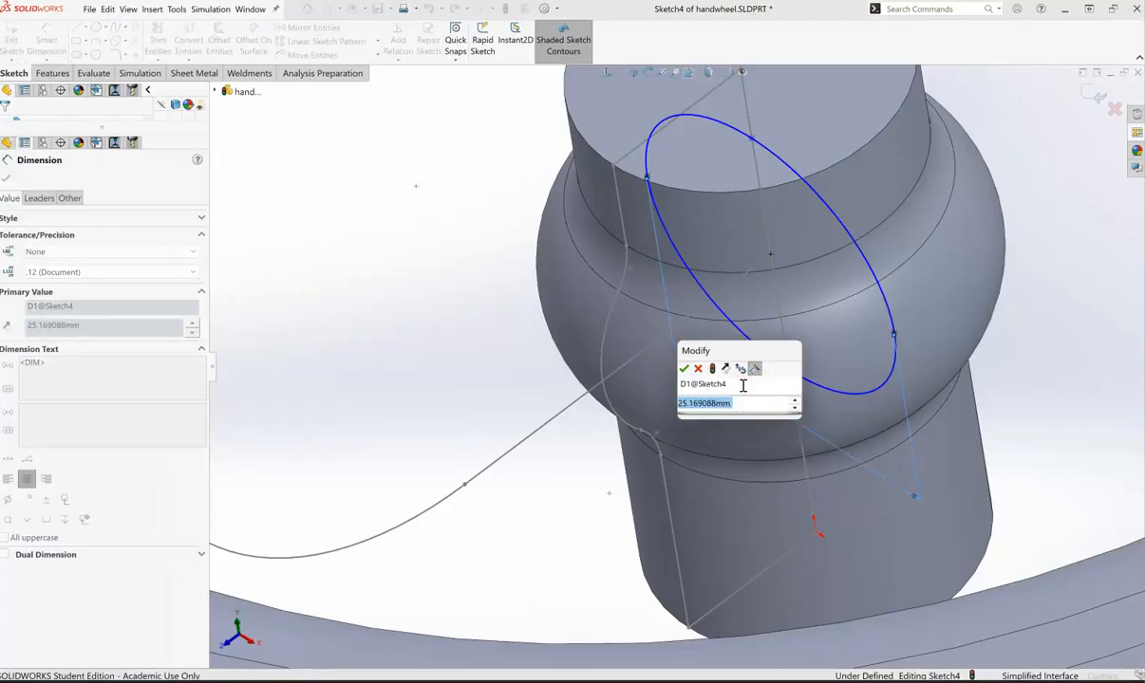
pyautogui.write('14')
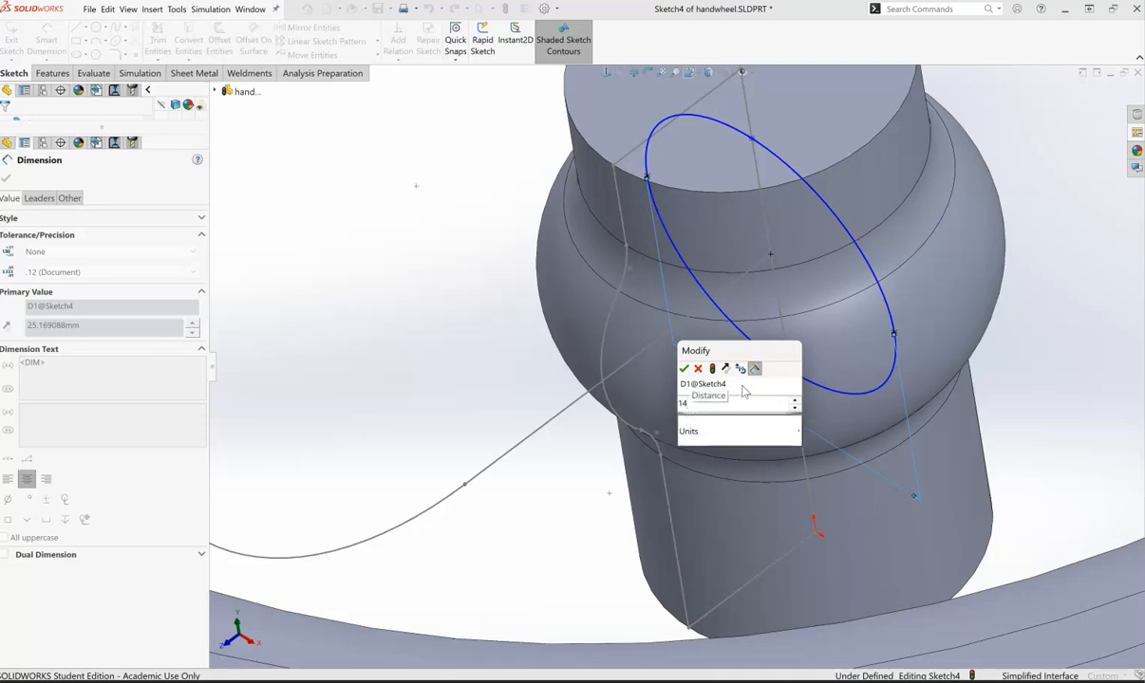
pyautogui.press('Return')
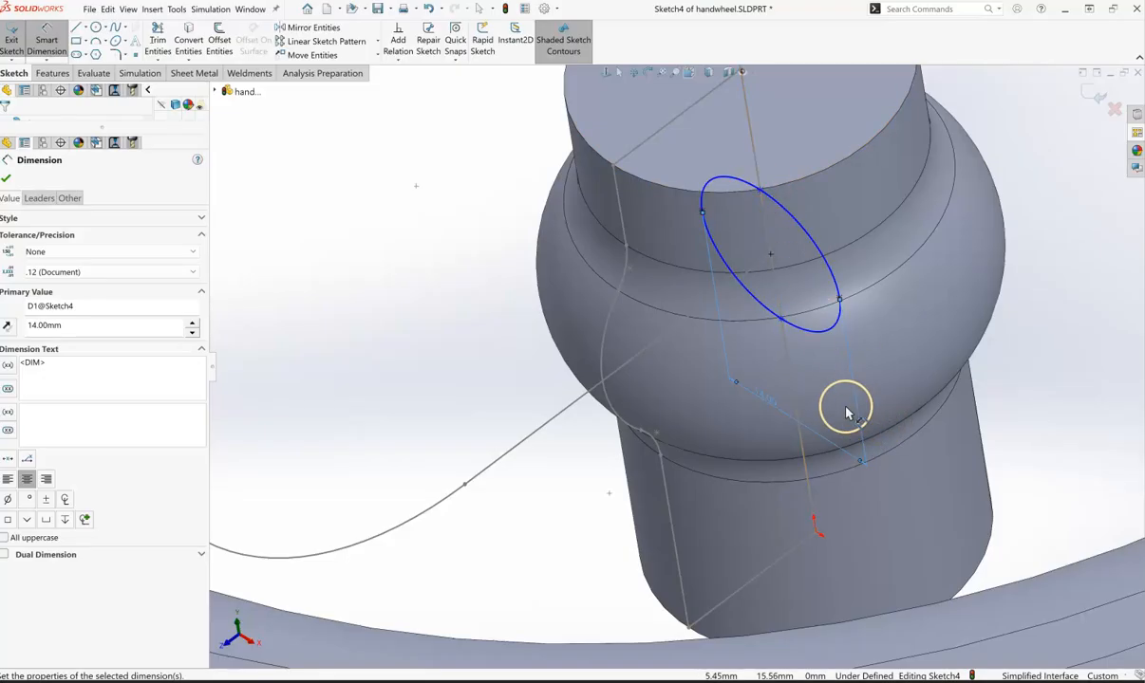
# - Dimension the distance between the ellipse's minor-axis end points as 12 mm
pyautogui.moveTo(465, 384)
pyautogui.mouseDown(button='middle')
pyautogui.moveTo(473, 374)
pyautogui.moveTo(503, 384)
pyautogui.mouseUp(button='middle')
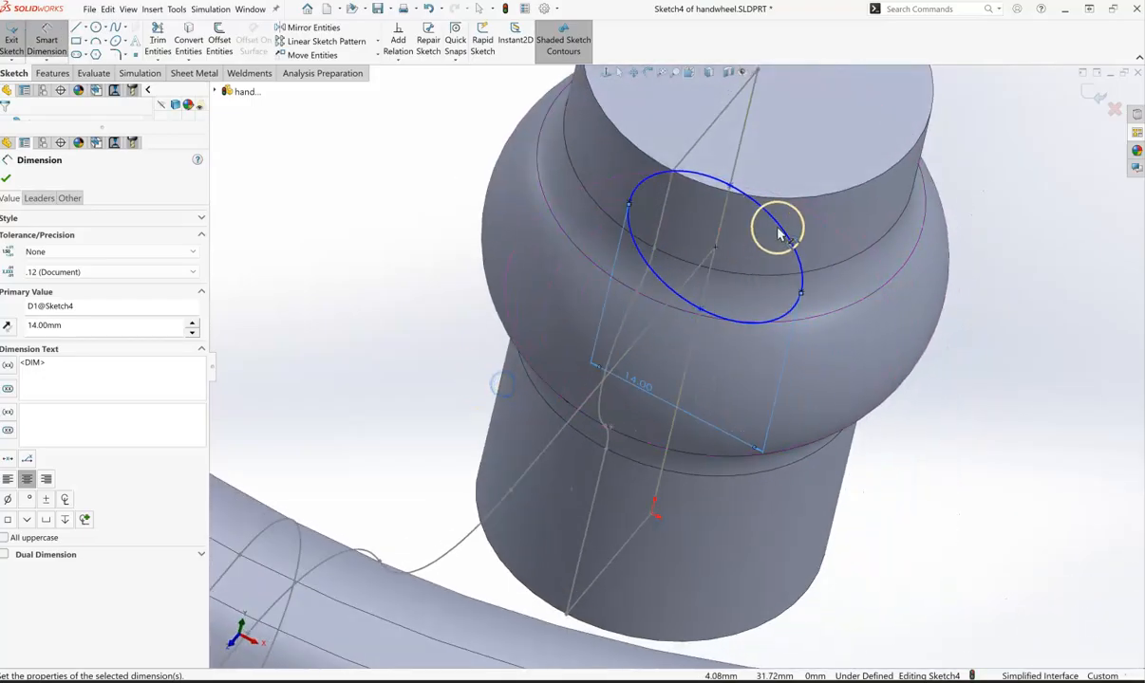
pyautogui.click(730, 188)
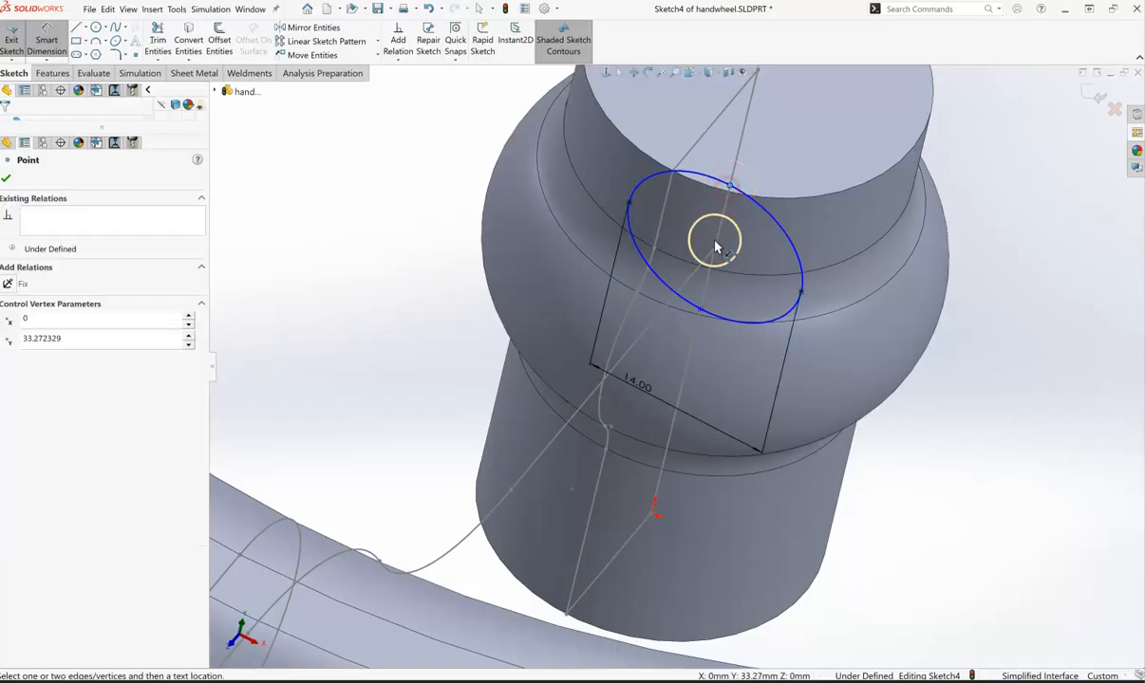
pyautogui.click(700, 311)
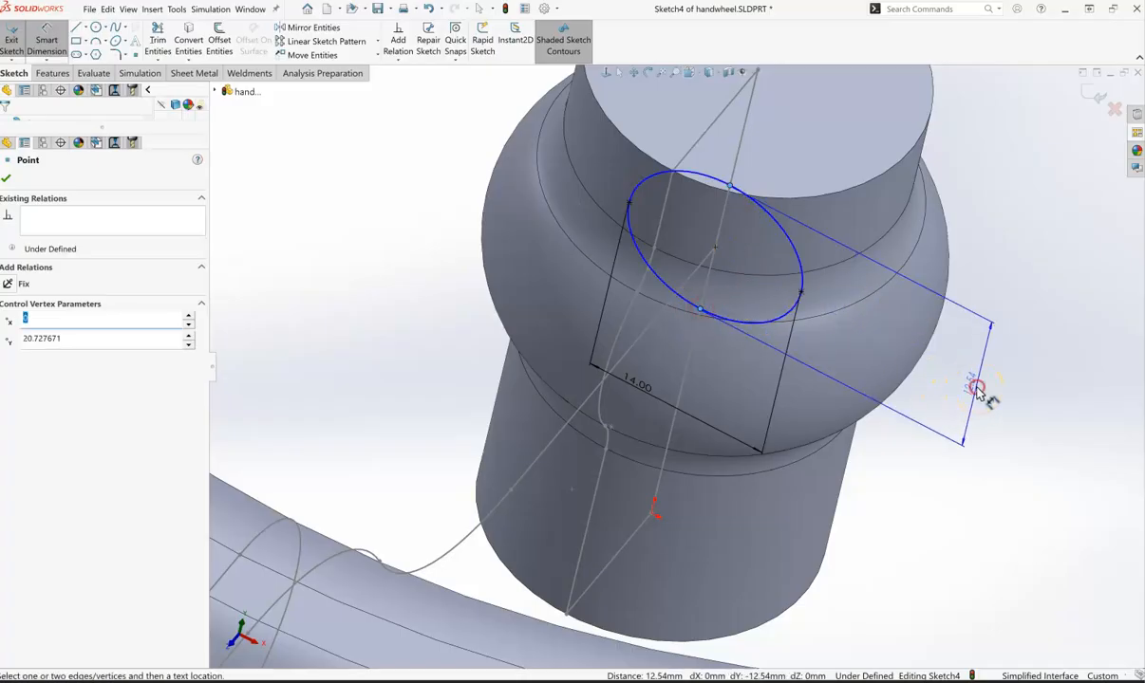
pyautogui.click(978, 393)
pyautogui.write('12')
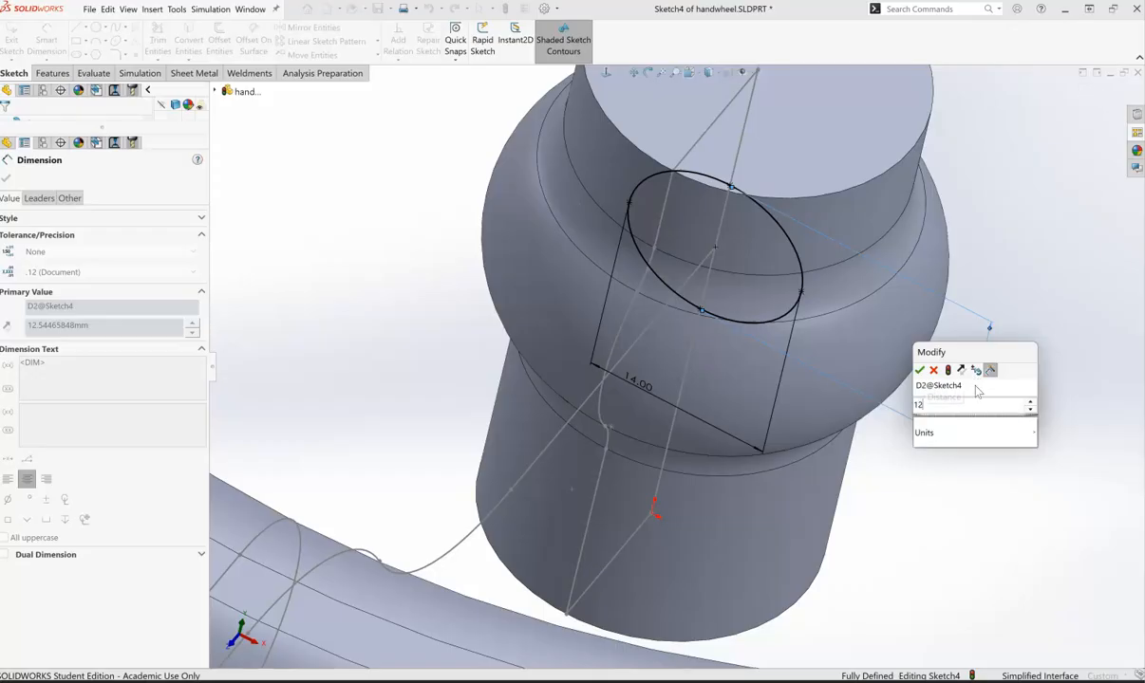
pyautogui.press('Return')
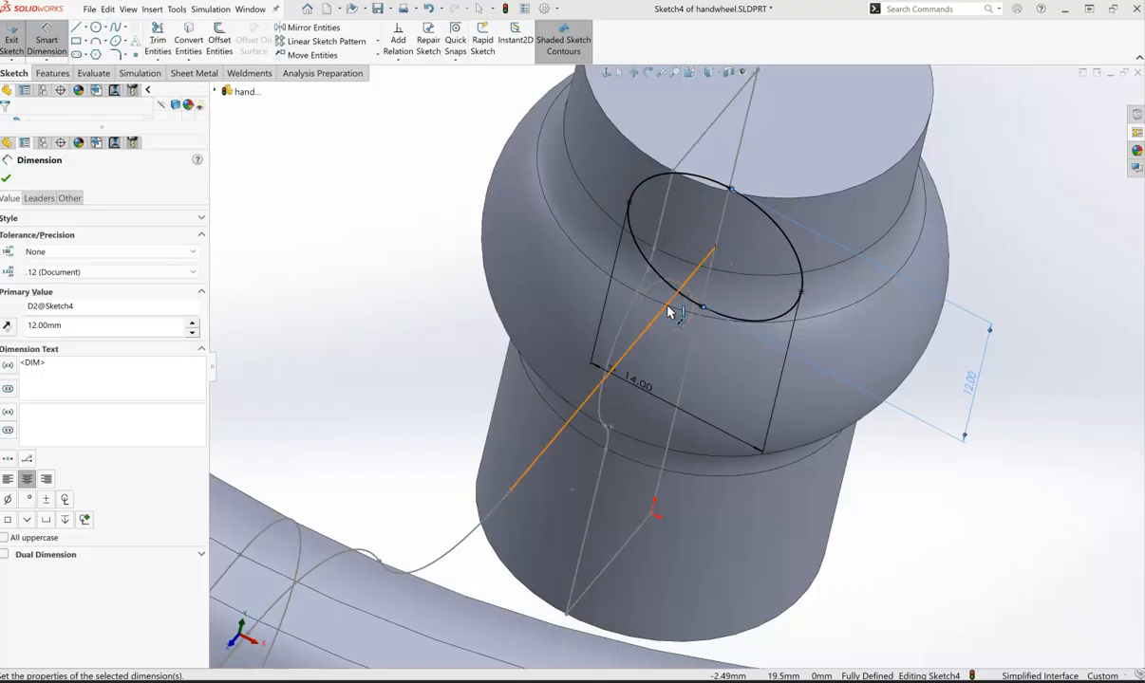
# - Close the dimension tool and exit the ellipse sketch
pyautogui.click(662, 315)
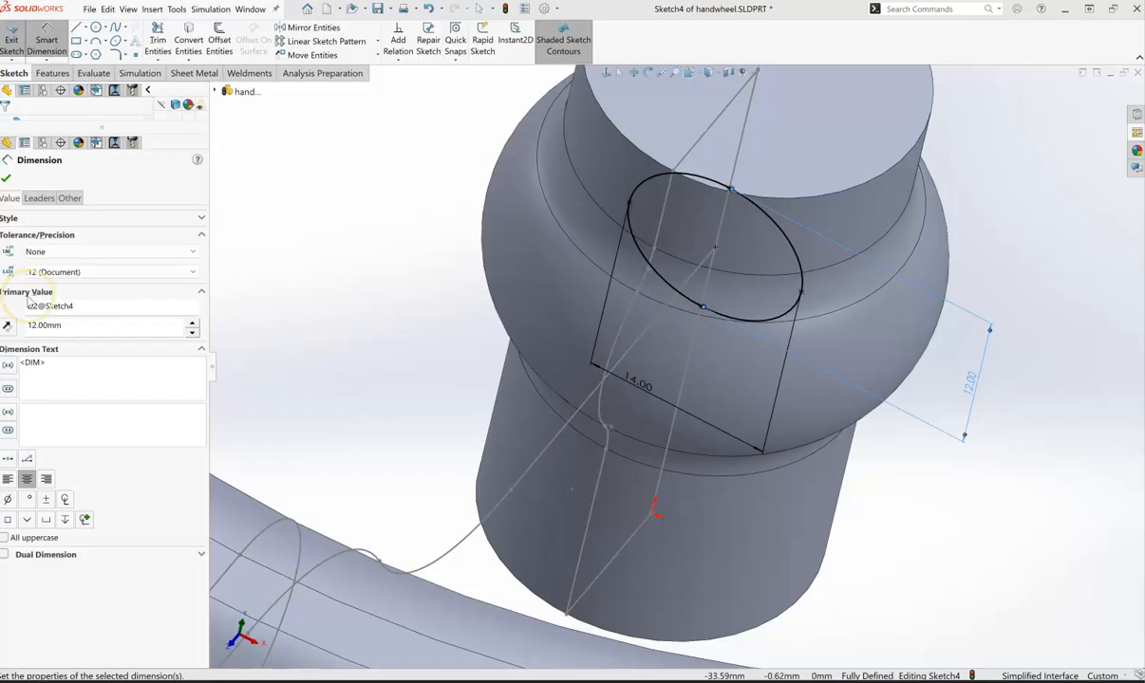
pyautogui.click(7, 179)
pyautogui.press('Escape')
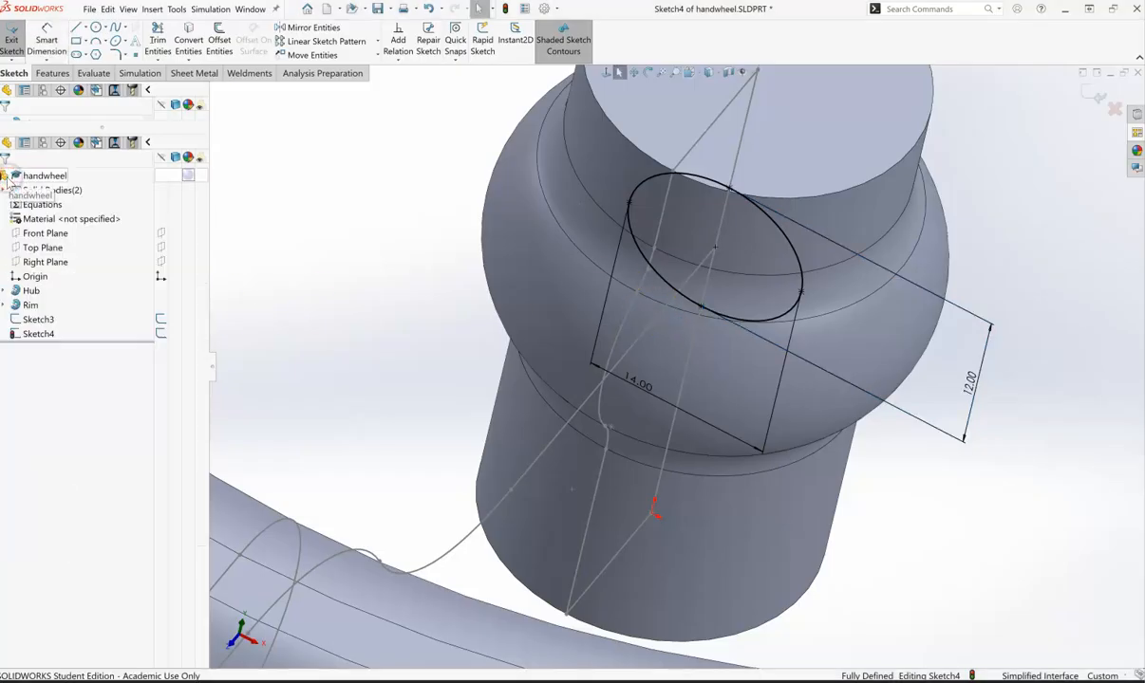
pyautogui.click(1092, 96)
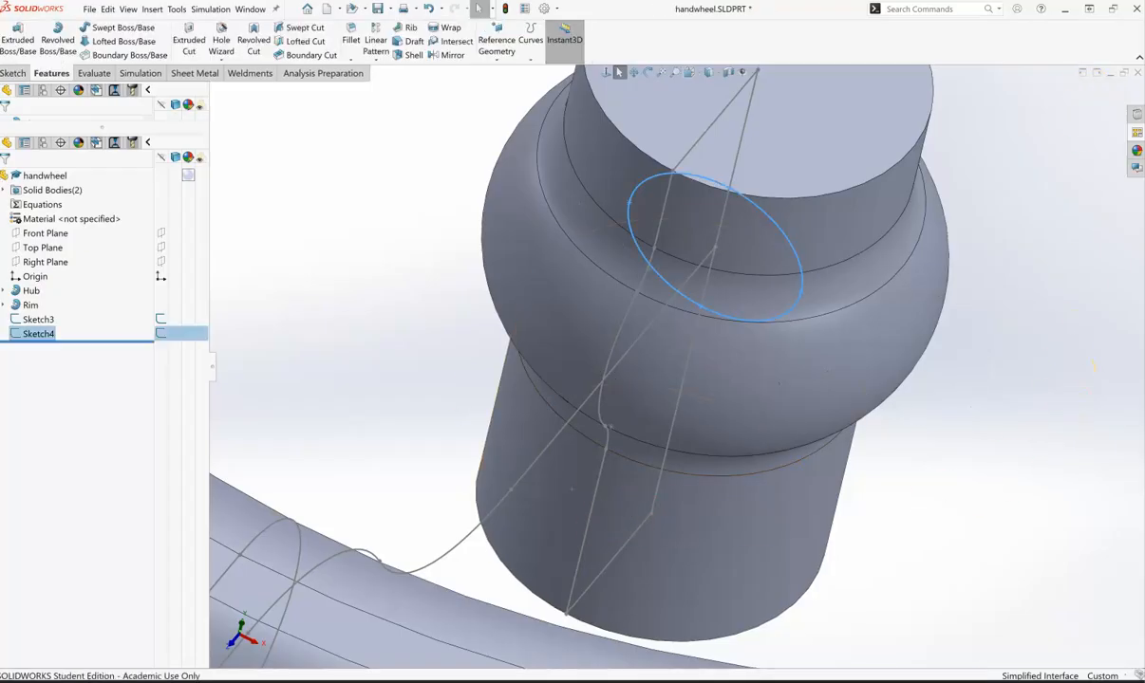
# - Sweep the elliptical Sketch4 profile along the curved Sketch3 path to create the spoke
pyautogui.click(115, 33)
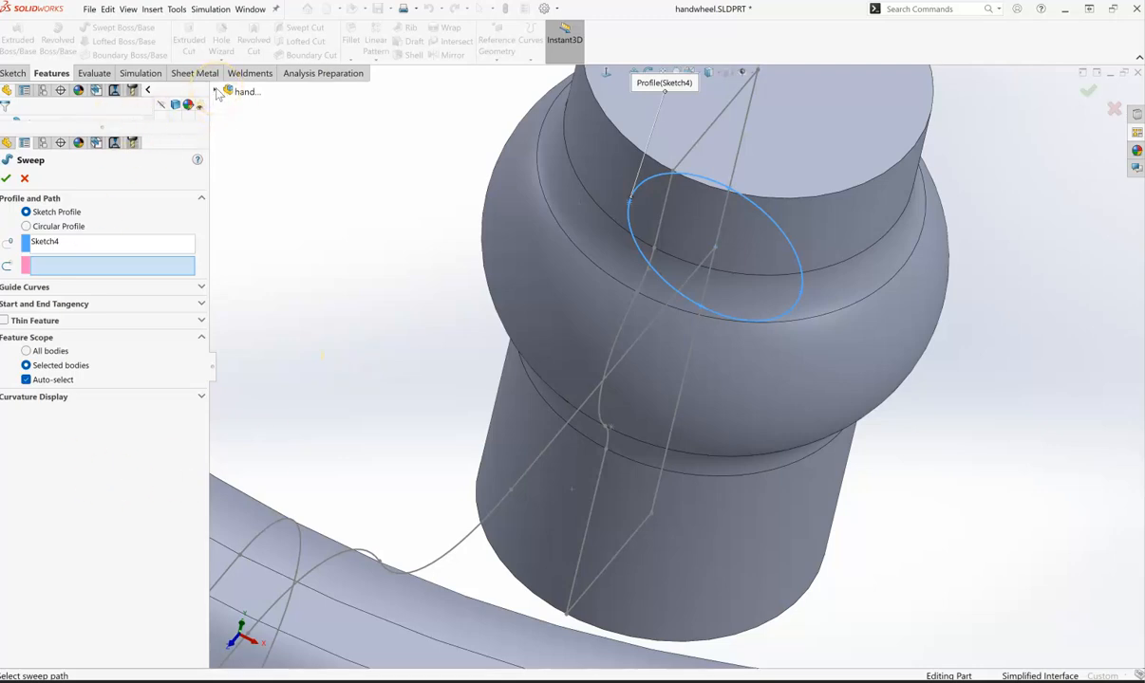
pyautogui.click(216, 91)
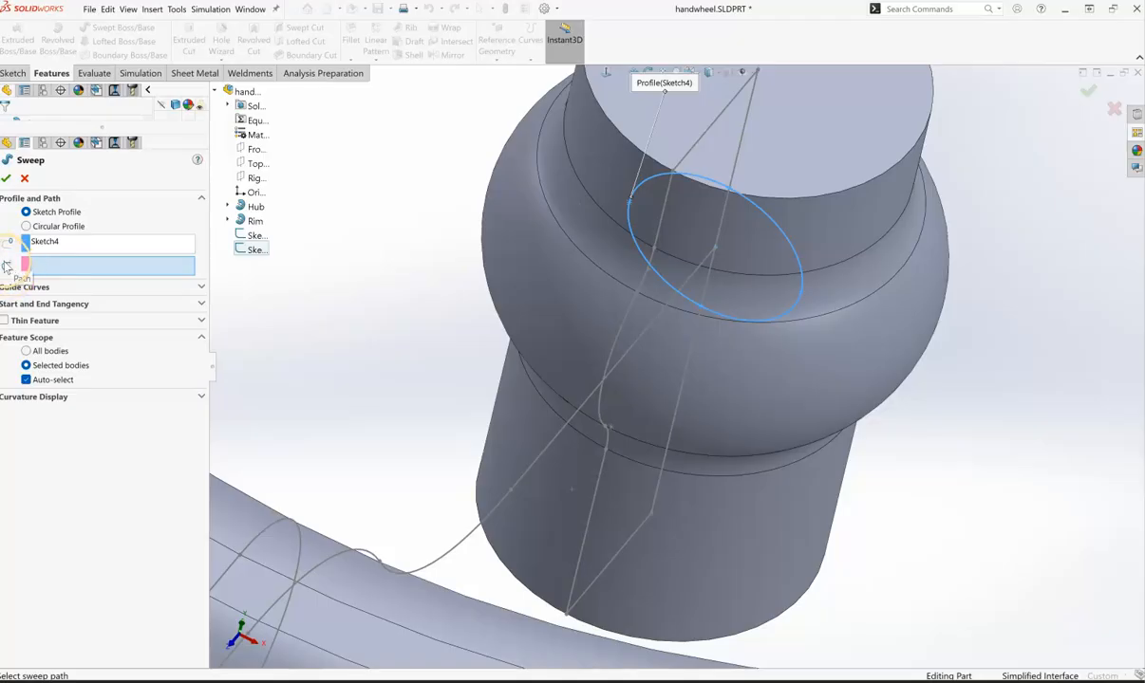
pyautogui.click(56, 268)
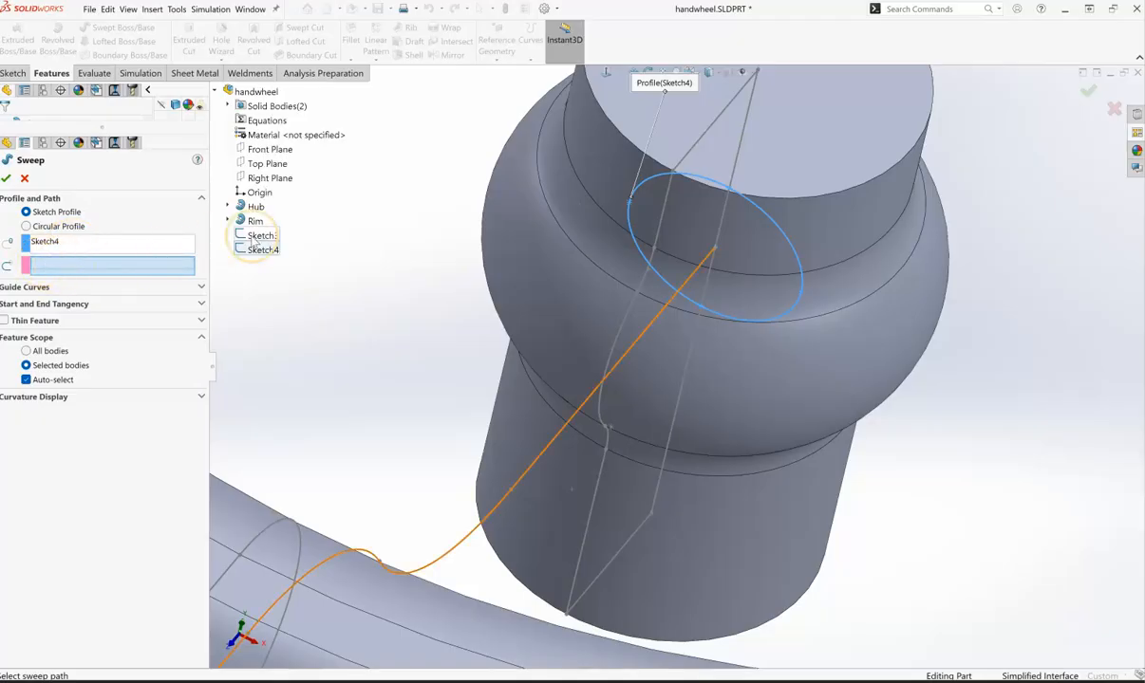
pyautogui.click(254, 236)
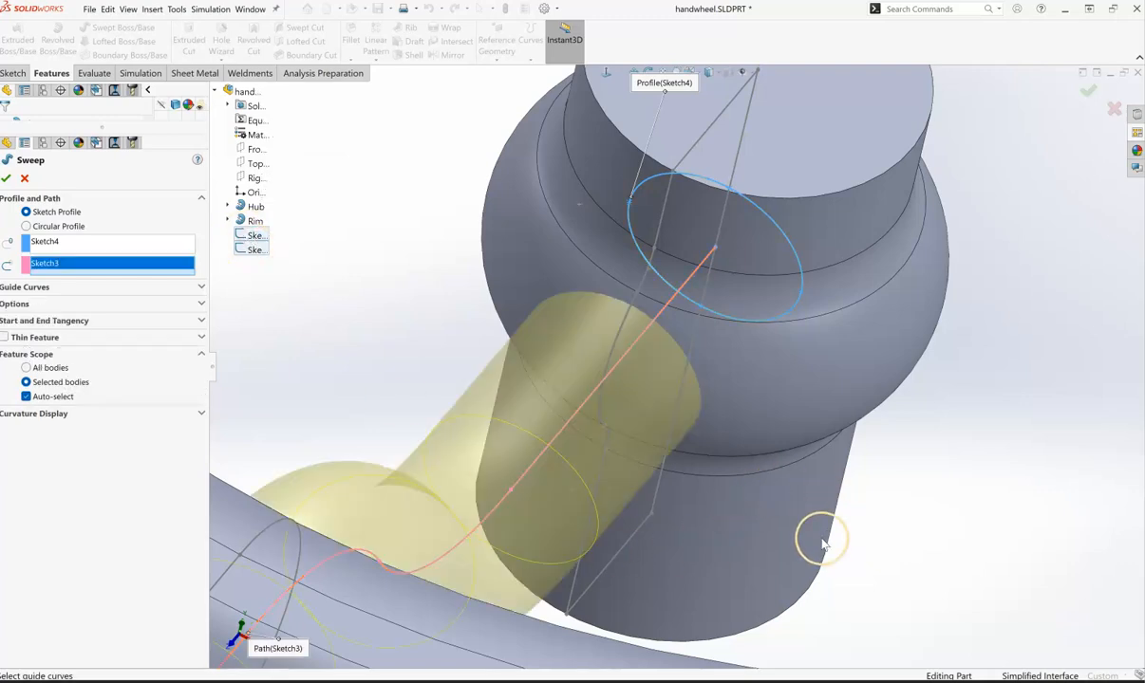
pyautogui.moveTo(746, 555); pyautogui.dragTo(683, 543, button='middle')
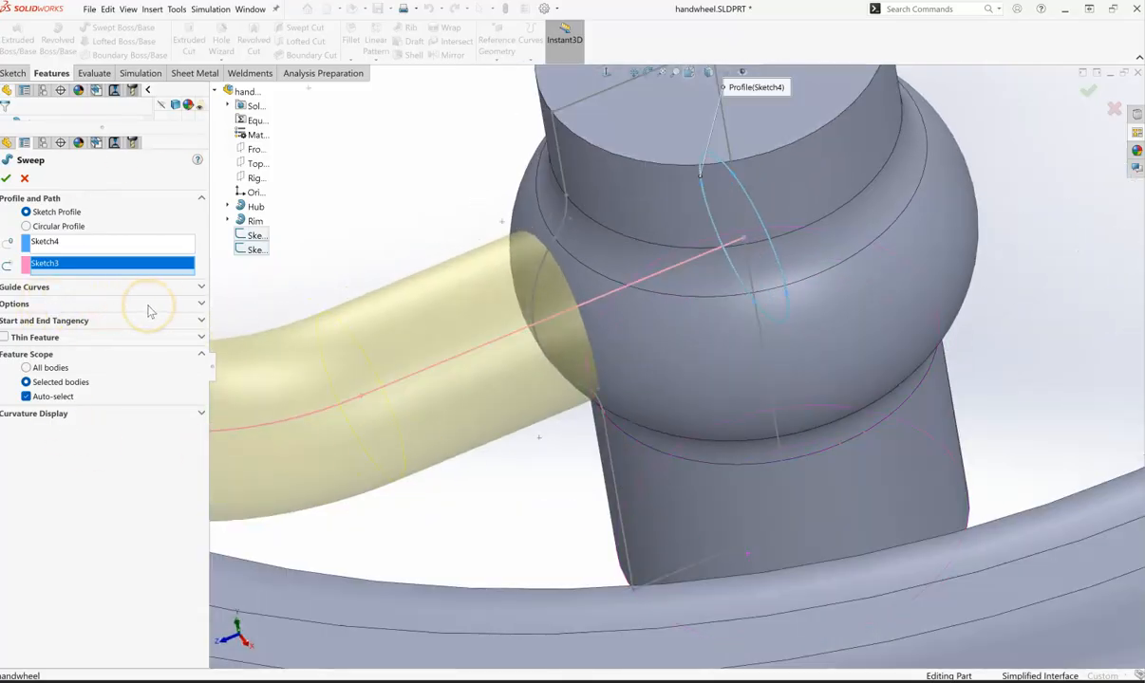
pyautogui.click(201, 304)
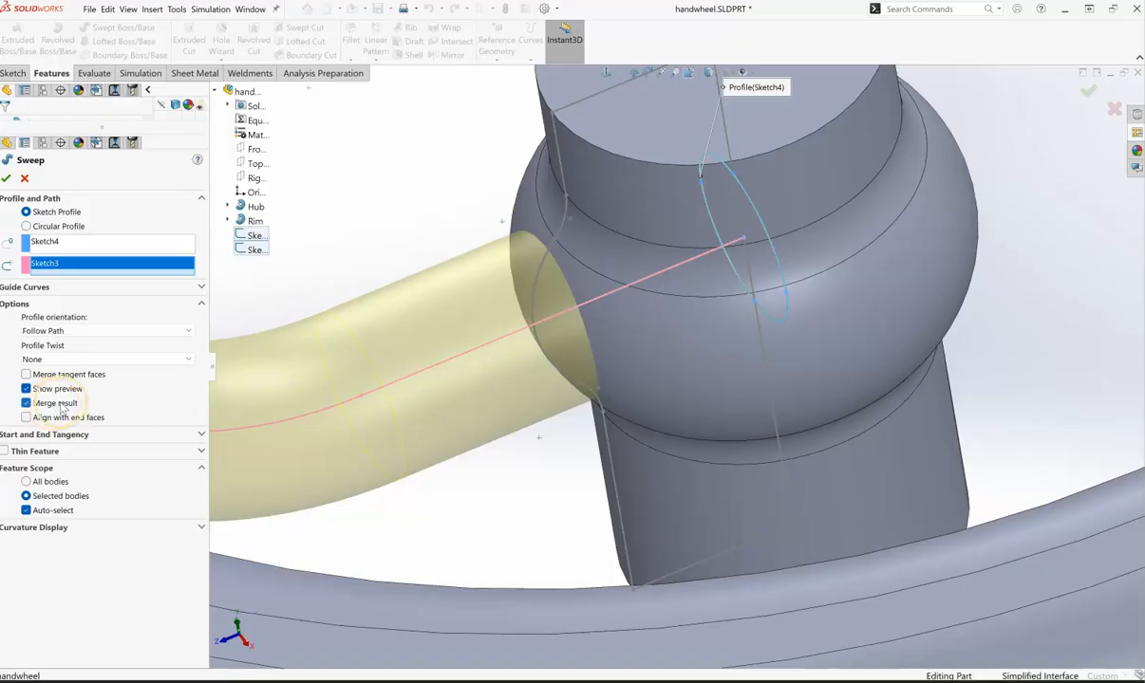
pyautogui.click(6, 179)
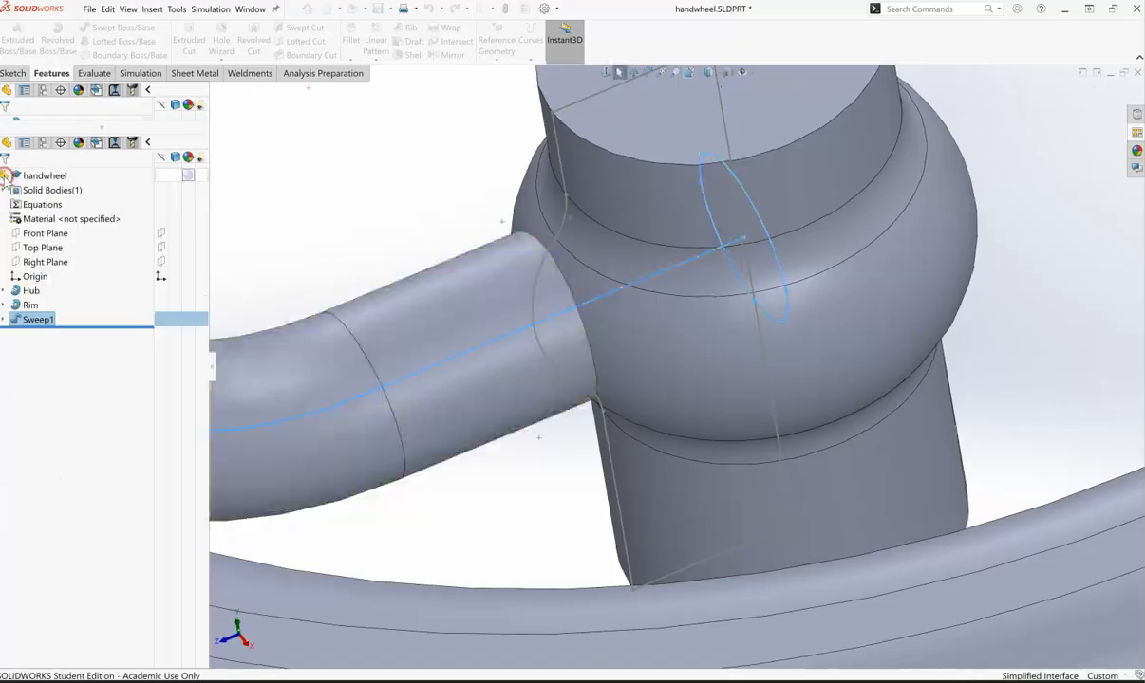
# - Rename the sweep feature as Spoke
pyautogui.moveTo(370, 418); pyautogui.dragTo(530, 503, button='middle')
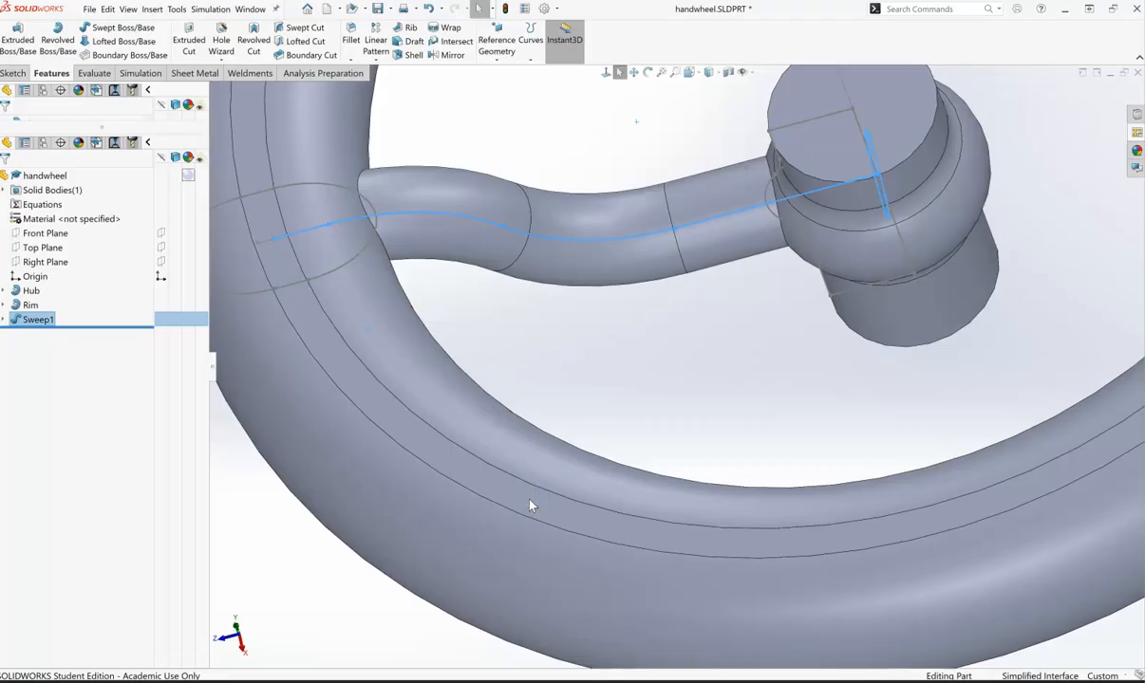
pyautogui.click(31, 323)
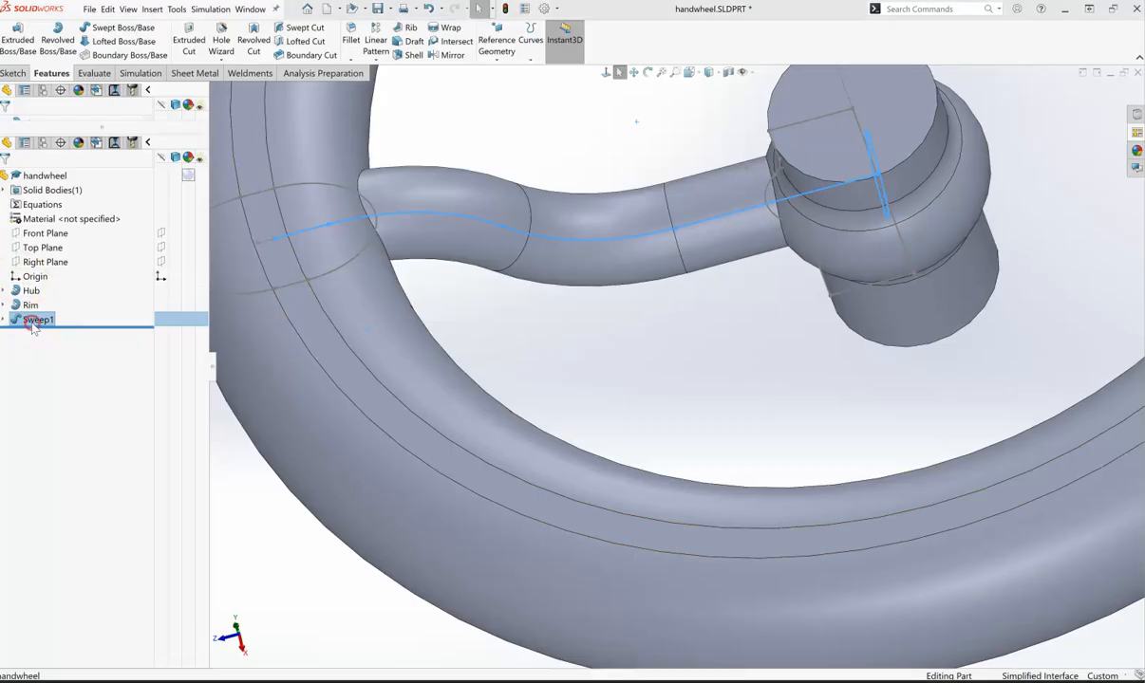
pyautogui.click(32, 324)
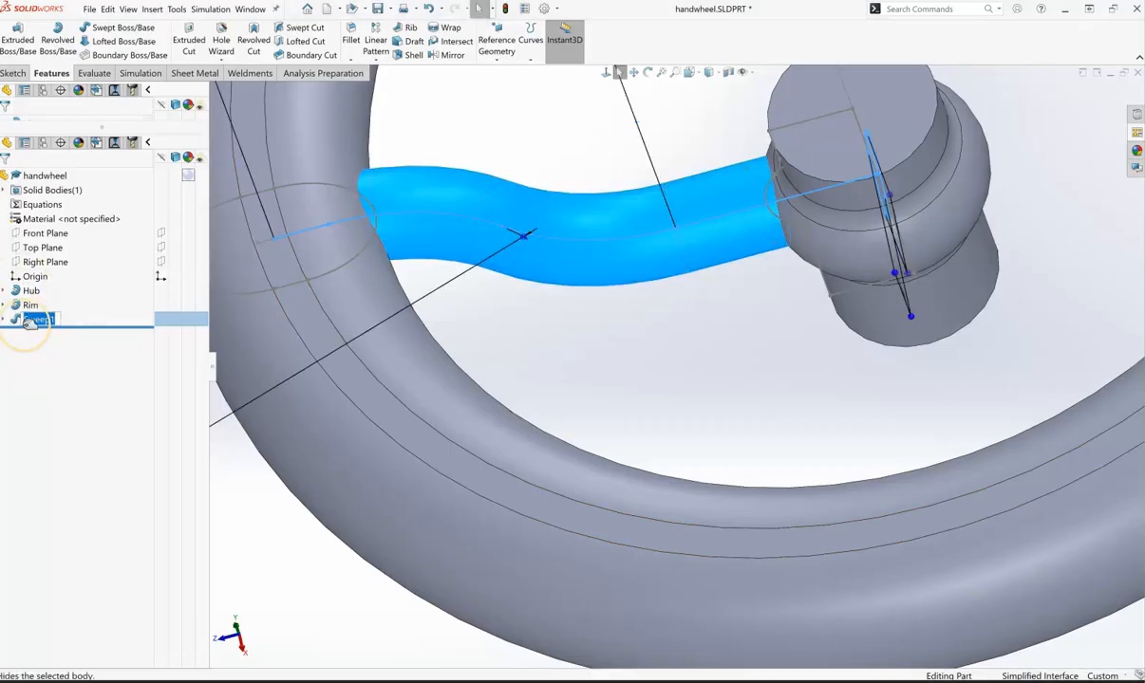
pyautogui.click(105, 358)
# - Start a circular pattern around the hub's cylindrical face with 3 equally spaced instances over 360deg
pyautogui.scroll(-2, 875, 352)
pyautogui.scroll(4, 872, 348)
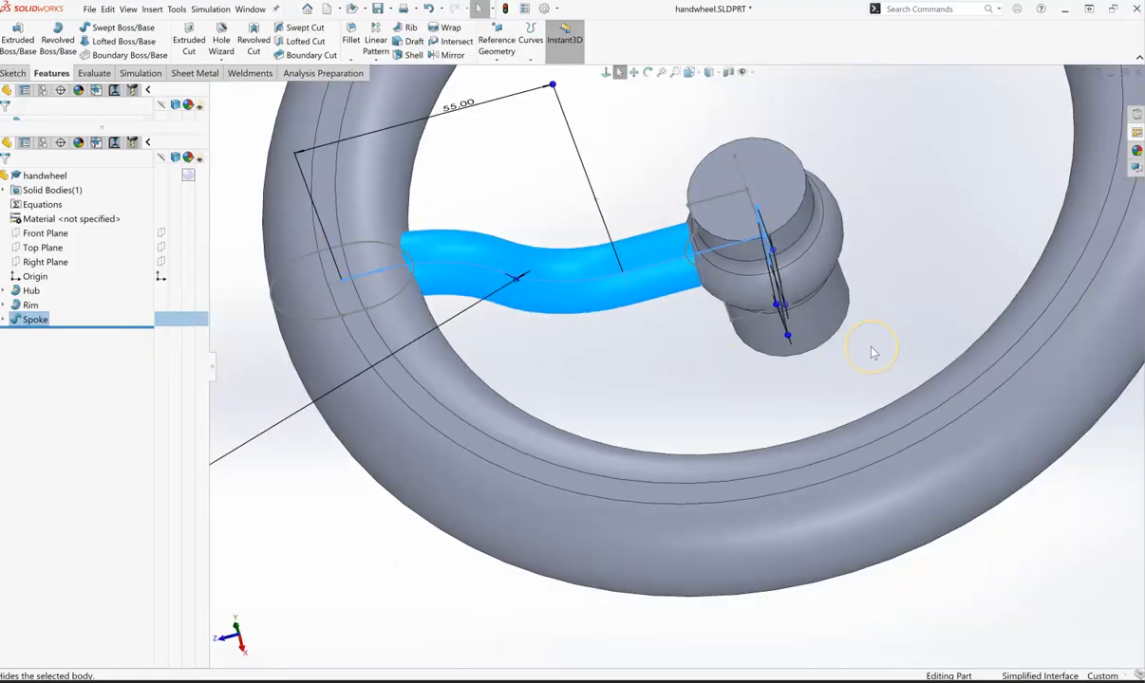
pyautogui.scroll(4, 872, 352)
pyautogui.moveTo(651, 544); pyautogui.dragTo(705, 524, button='middle')
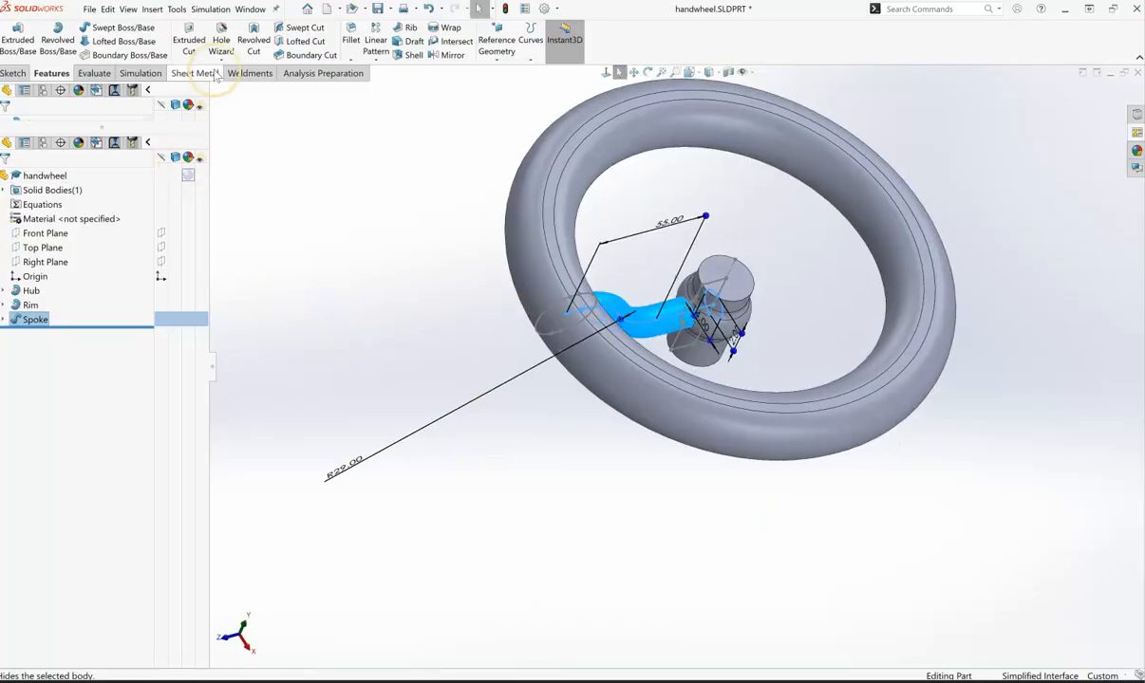
pyautogui.click(148, 91)
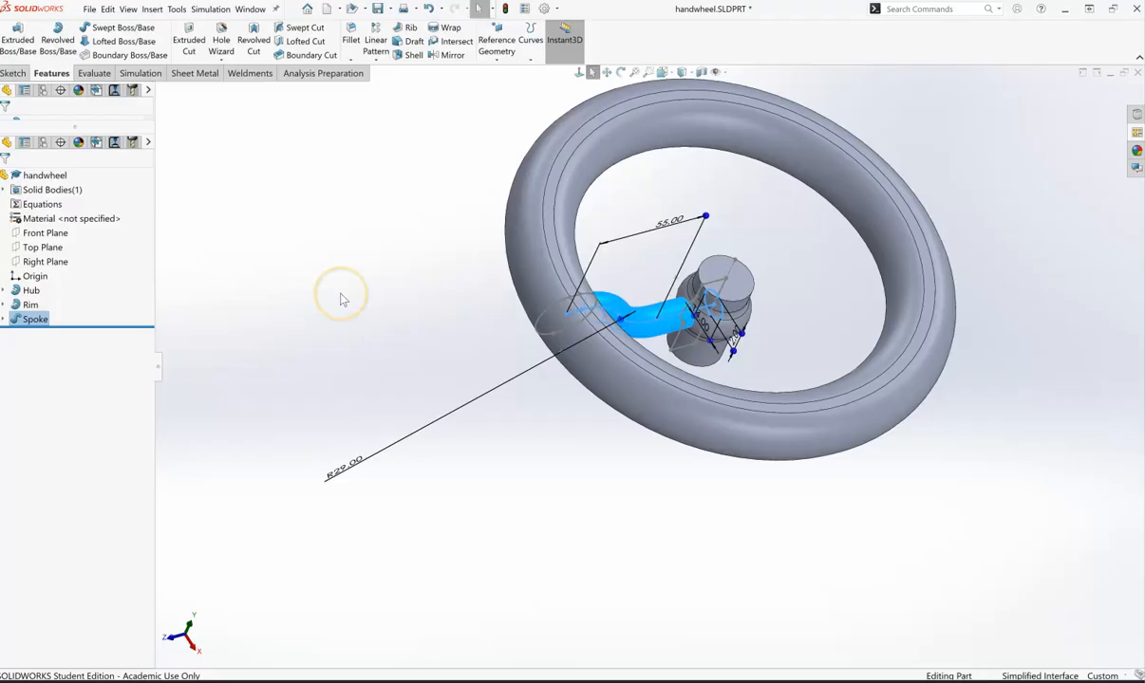
pyautogui.click(635, 525)
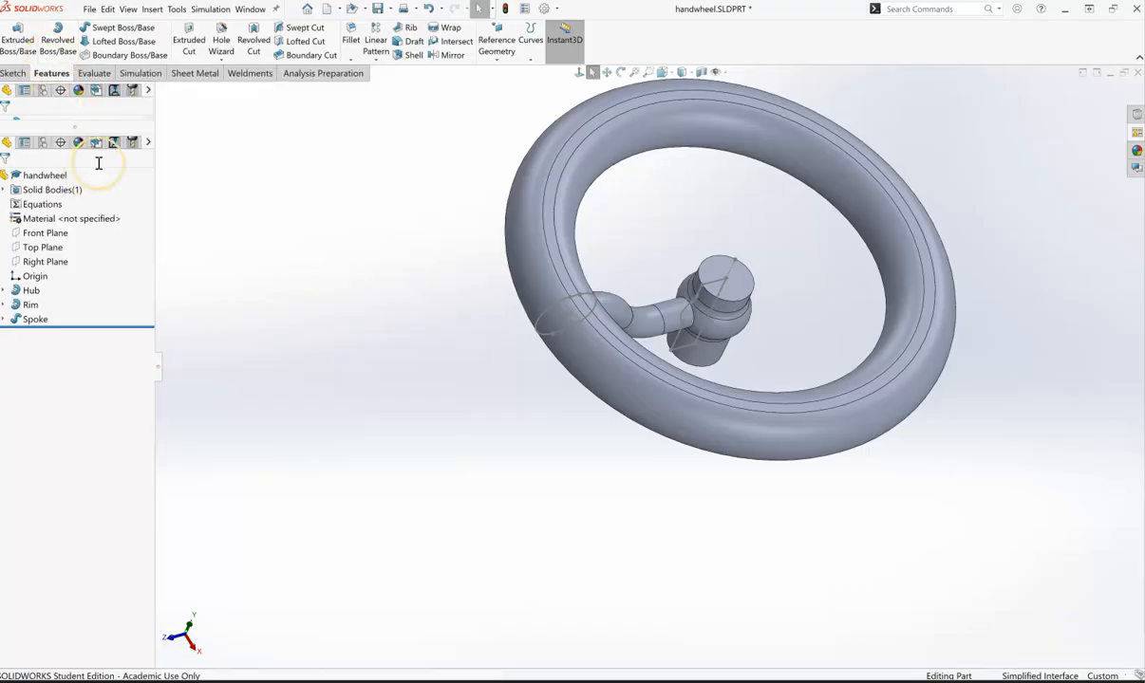
pyautogui.click(378, 63)
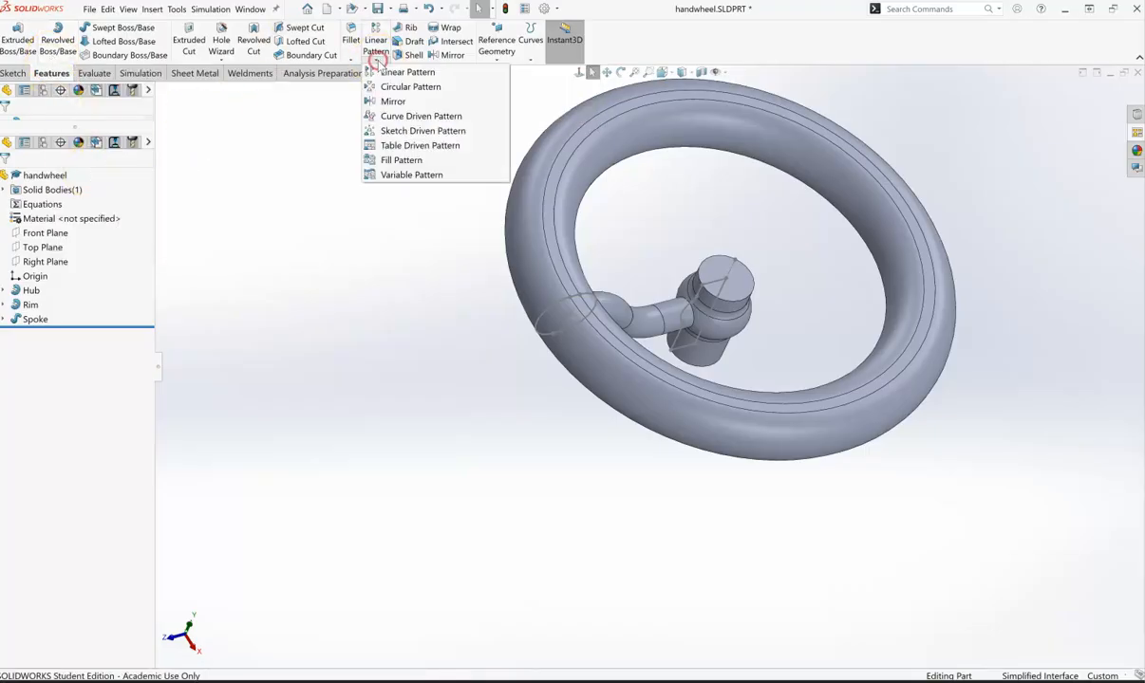
pyautogui.click(397, 85)
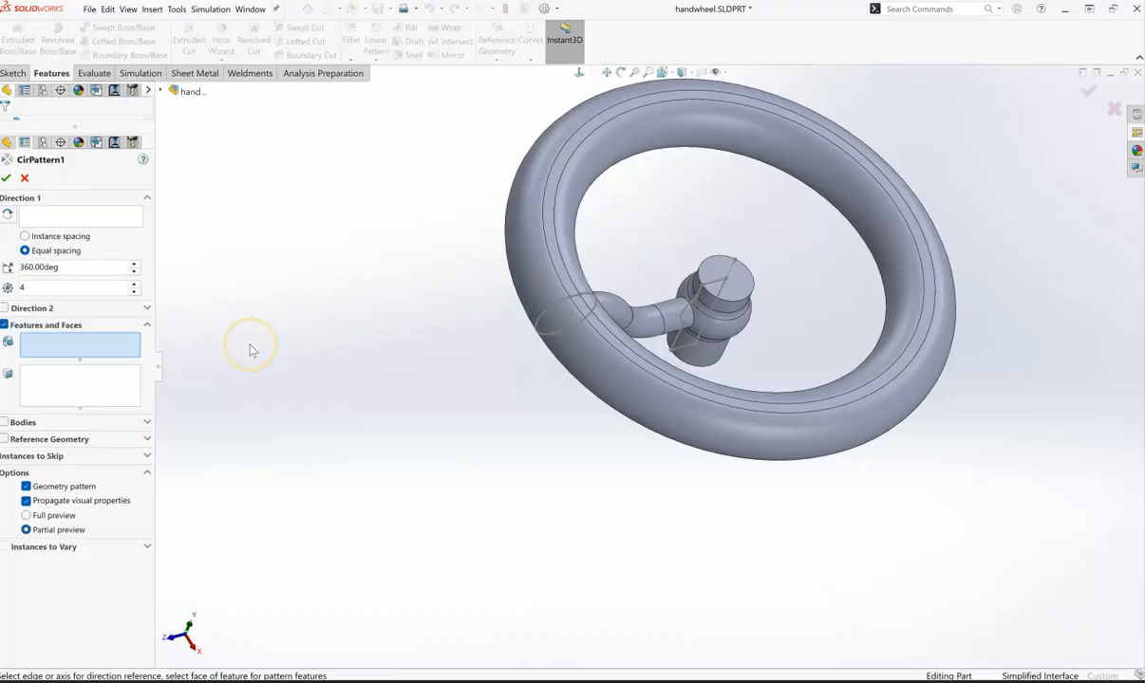
pyautogui.click(54, 218)
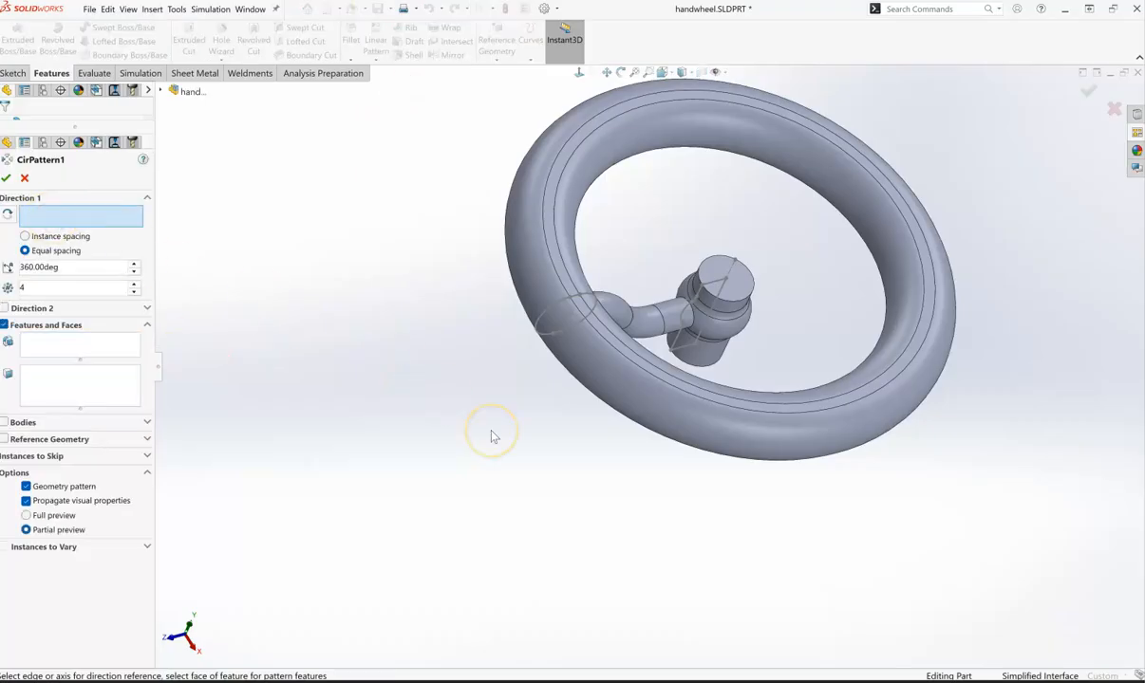
pyautogui.click(727, 313)
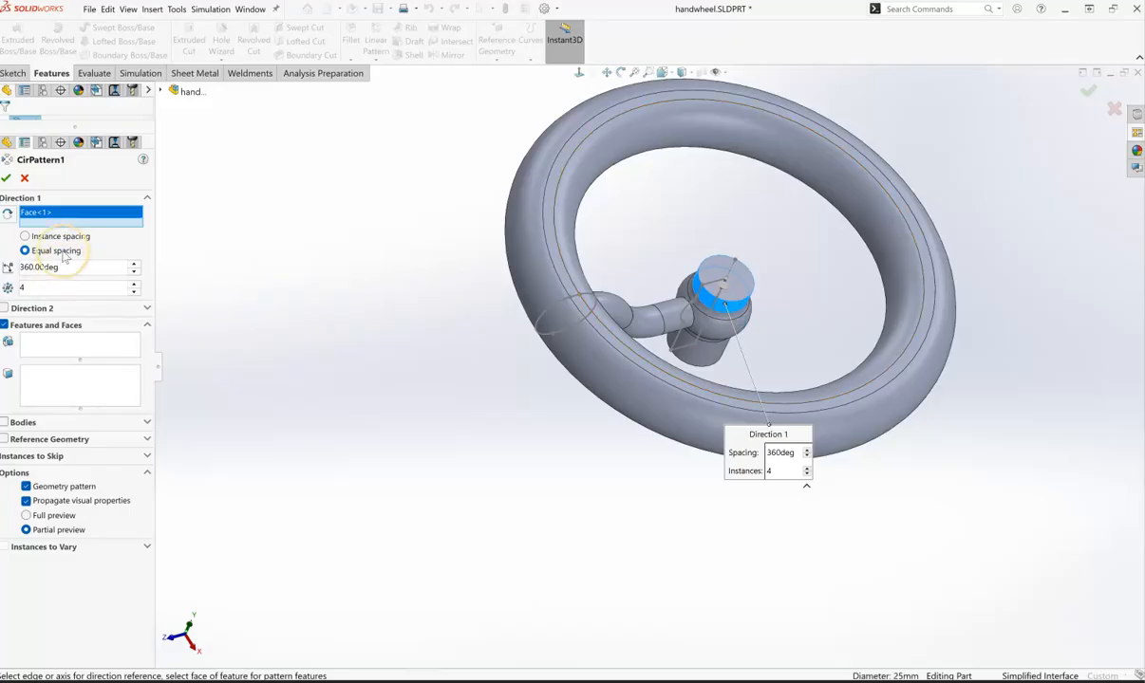
pyautogui.click(20, 289)
pyautogui.click(121, 372)
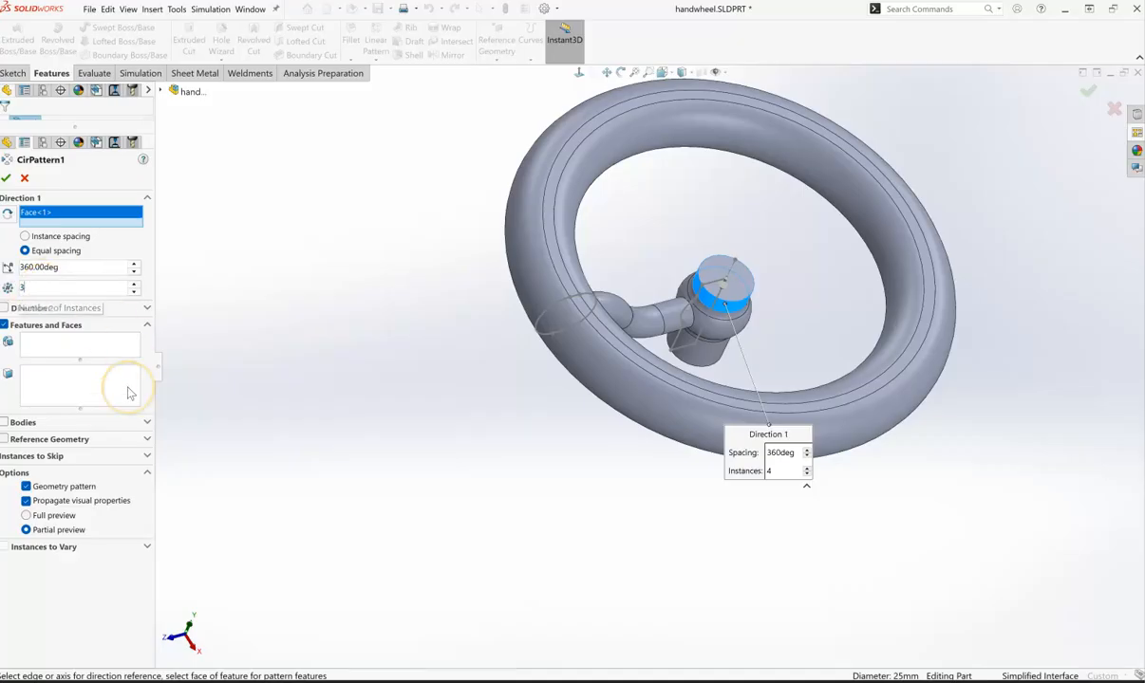
# - Select the Spoke feature as the feature to pattern, use full preview, and confirm the circular pattern
pyautogui.click(50, 344)
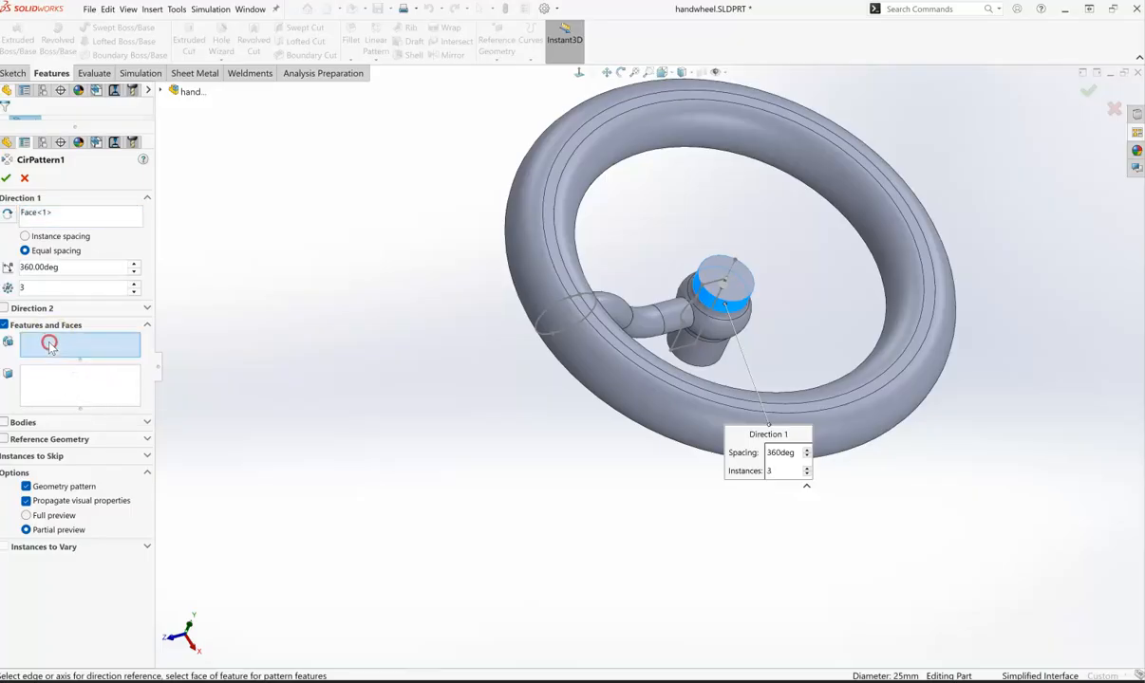
pyautogui.click(161, 91)
pyautogui.click(203, 236)
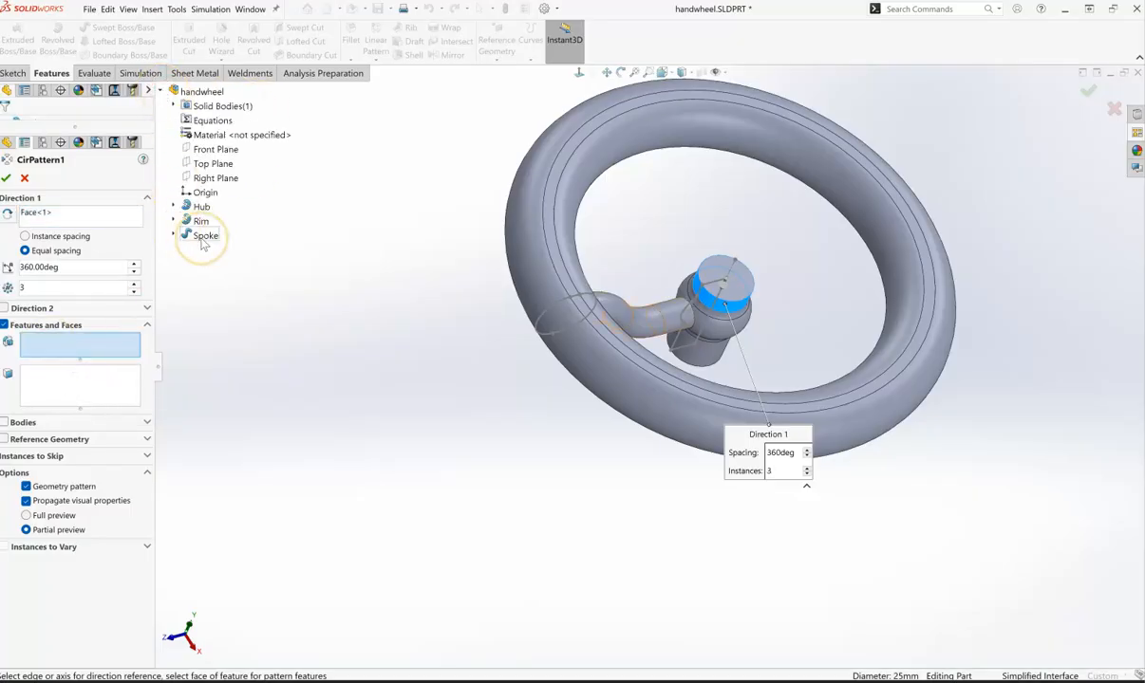
pyautogui.click(203, 241)
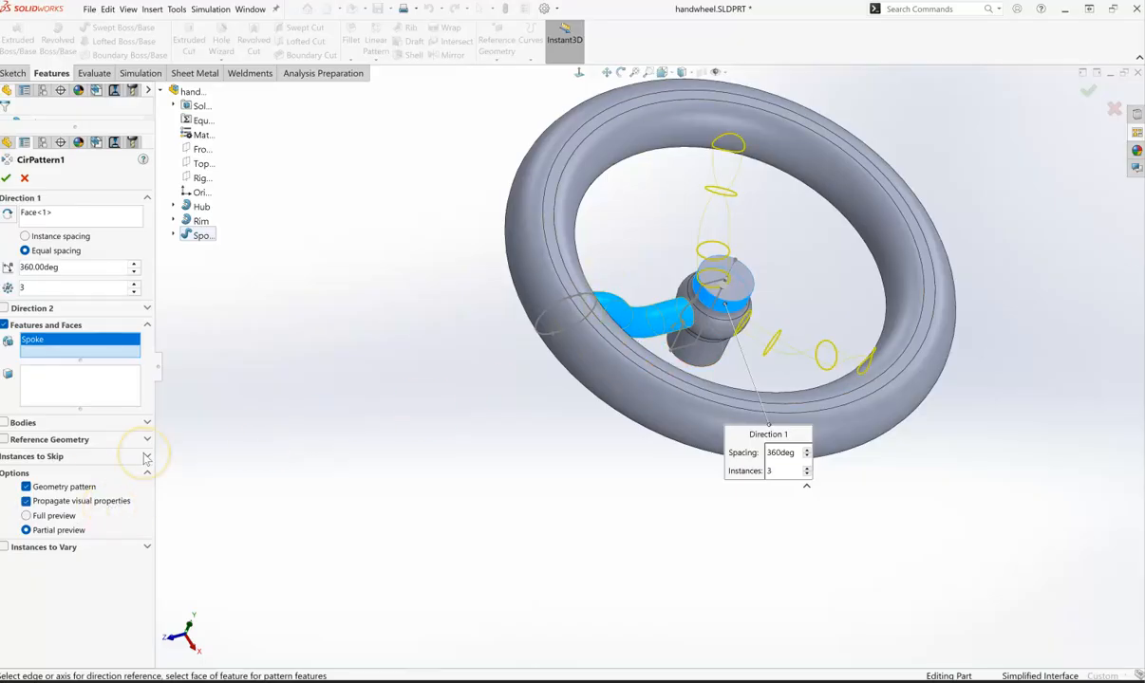
pyautogui.click(27, 516)
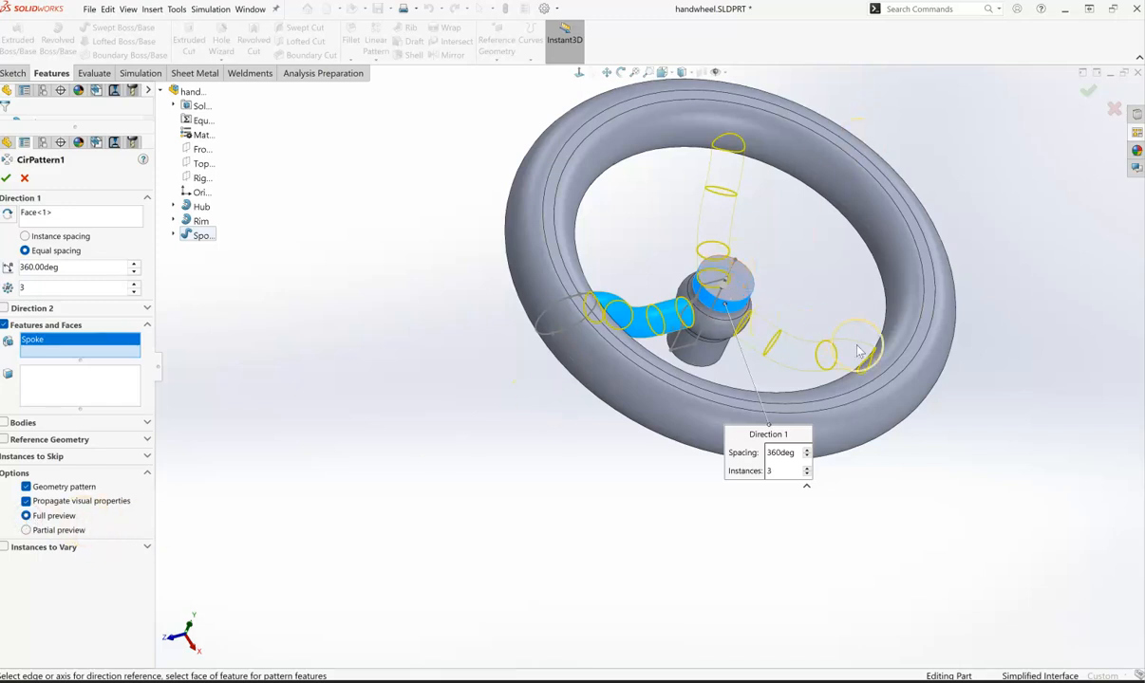
pyautogui.click(7, 179)
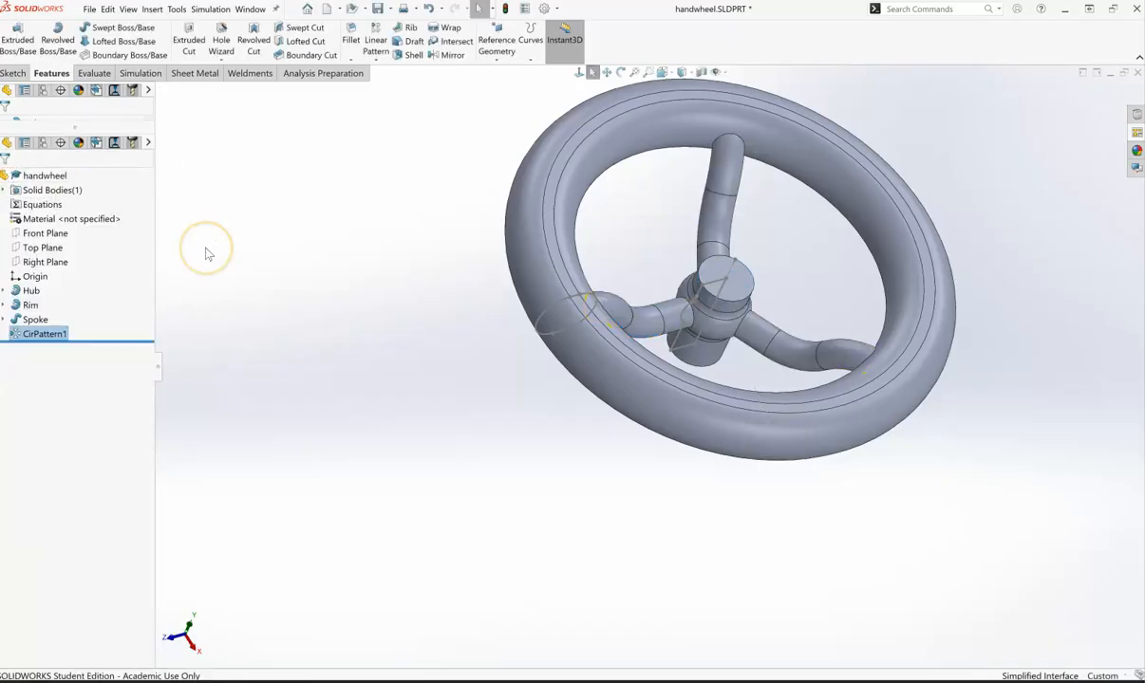
# - Orbit around the handwheel to examine the three patterned spokes
pyautogui.moveTo(539, 408); pyautogui.dragTo(534, 329, button='middle')
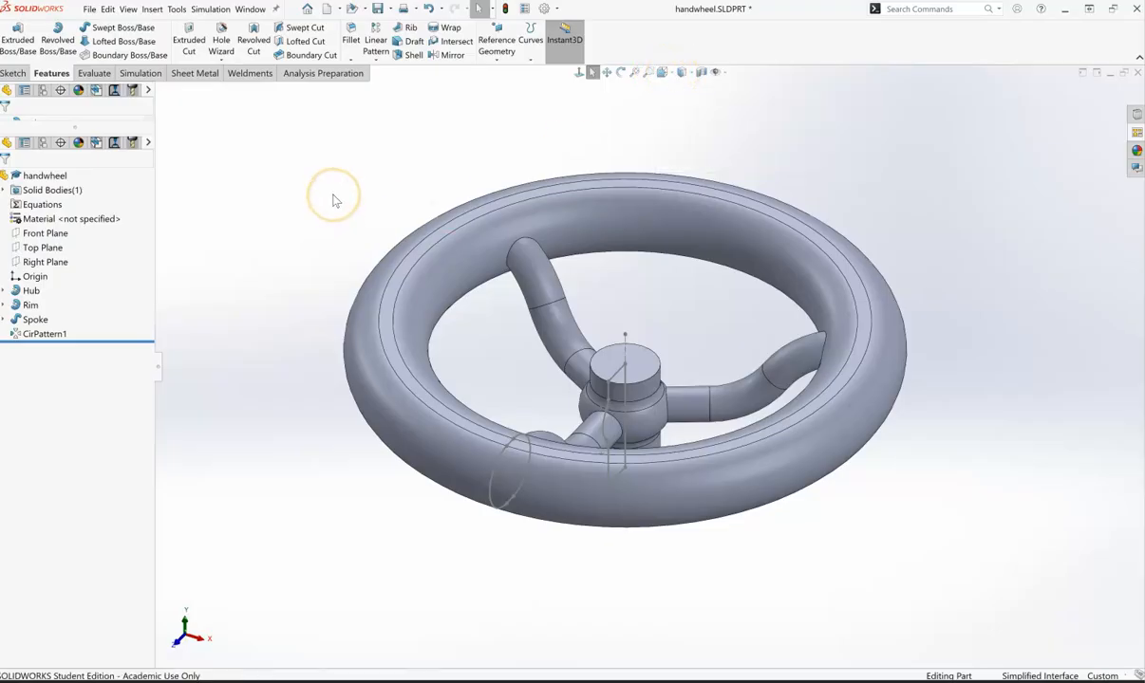
pyautogui.moveTo(335, 196)
pyautogui.mouseDown(button='middle')
pyautogui.moveTo(283, 197)
pyautogui.moveTo(346, 189)
pyautogui.moveTo(380, 133)
pyautogui.moveTo(353, 228)
pyautogui.moveTo(335, 198)
pyautogui.moveTo(350, 187)
pyautogui.mouseUp(button='middle')
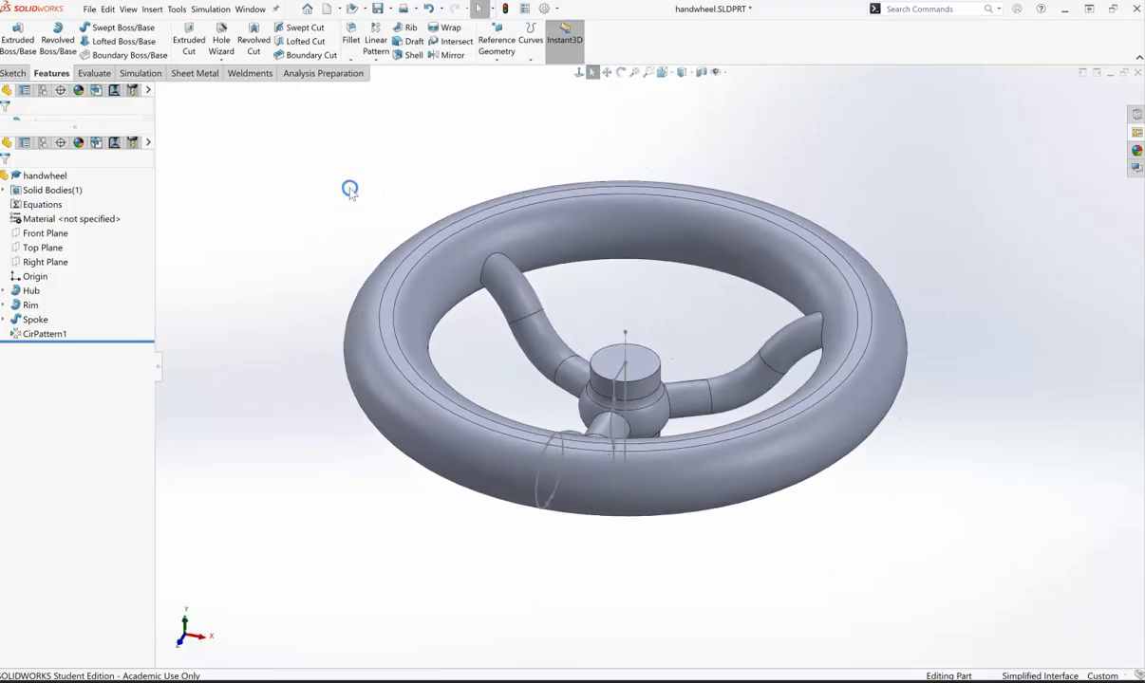
pyautogui.click(622, 74)
pyautogui.middleClick(649, 376)
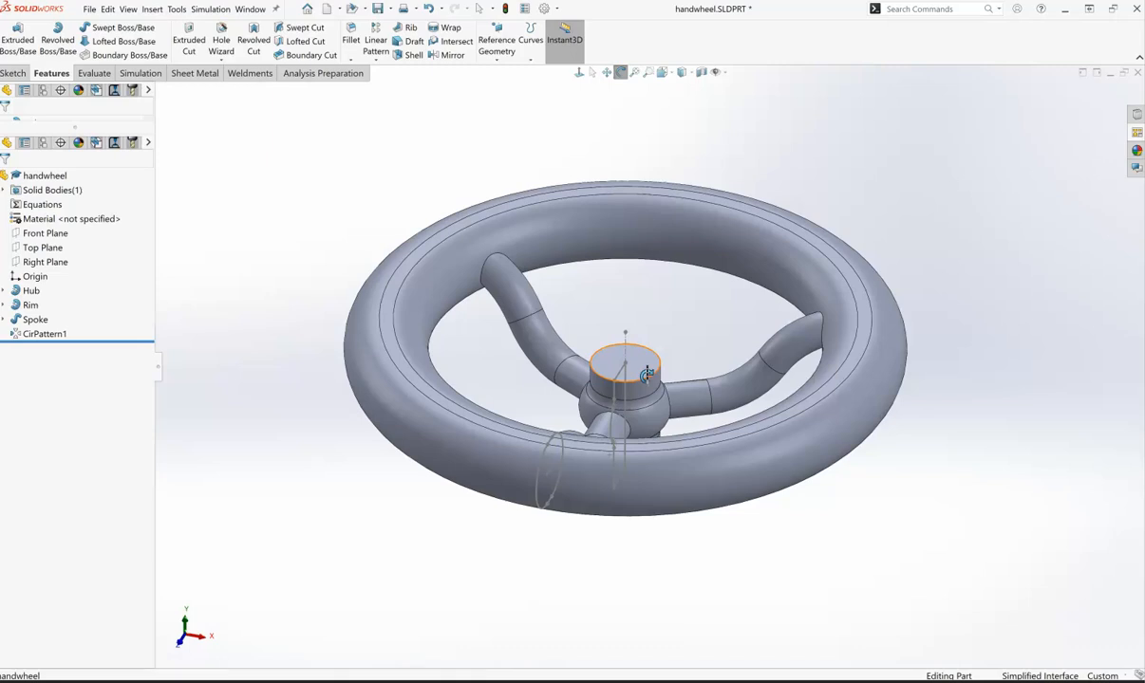
pyautogui.moveTo(647, 376)
pyautogui.mouseDown()
pyautogui.moveTo(800, 375)
pyautogui.moveTo(307, 384)
pyautogui.moveTo(894, 365)
pyautogui.moveTo(657, 256)
pyautogui.moveTo(554, 383)
pyautogui.moveTo(580, 329)
pyautogui.moveTo(621, 422)
pyautogui.moveTo(649, 284)
pyautogui.moveTo(625, 393)
pyautogui.moveTo(882, 362)
pyautogui.moveTo(736, 376)
pyautogui.moveTo(435, 371)
pyautogui.moveTo(790, 372)
pyautogui.moveTo(643, 399)
pyautogui.mouseUp()
pyautogui.press('Escape')
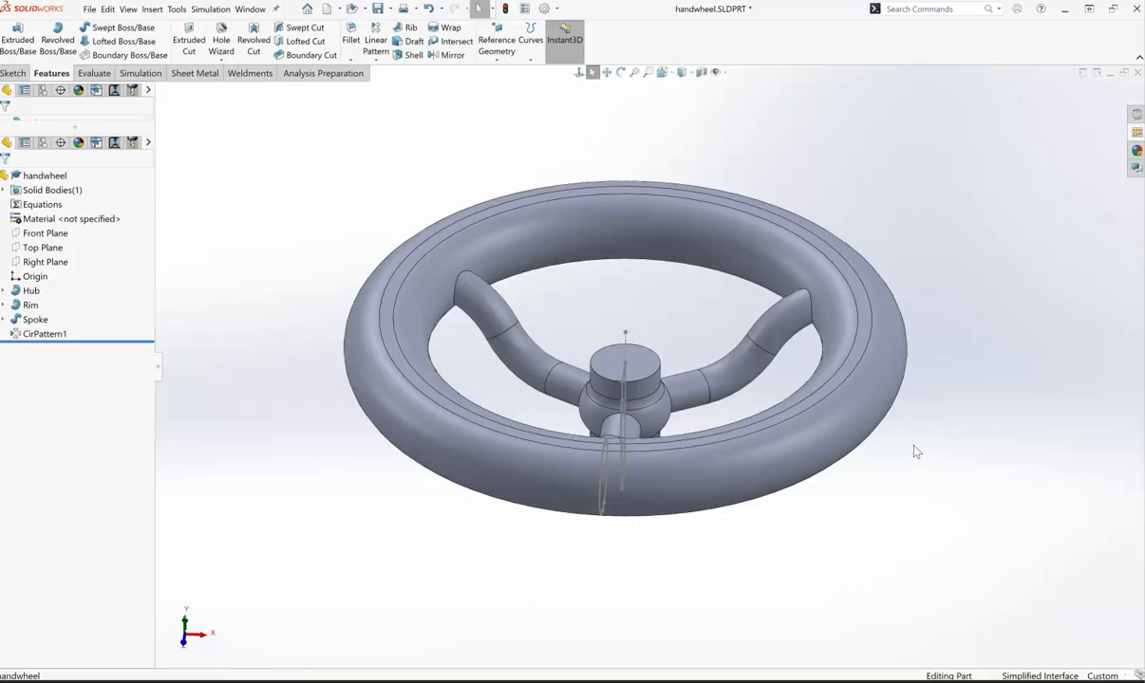
pyautogui.click(705, 301)
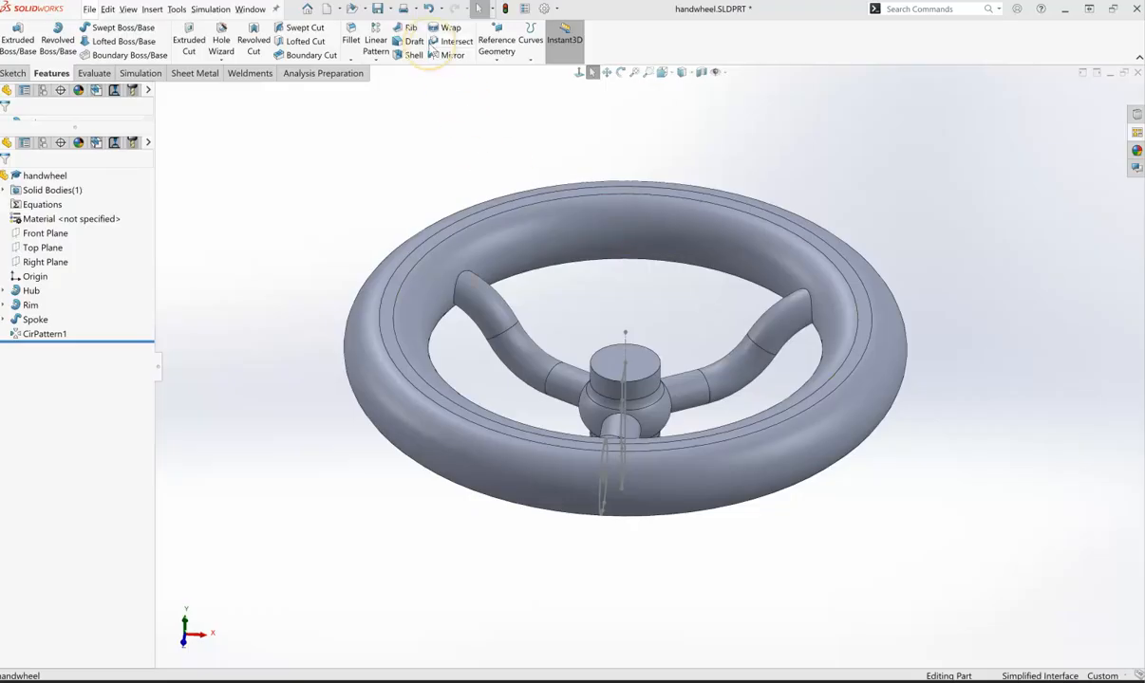
# - Start a fillet with a 3 mm radius
pyautogui.click(350, 40)
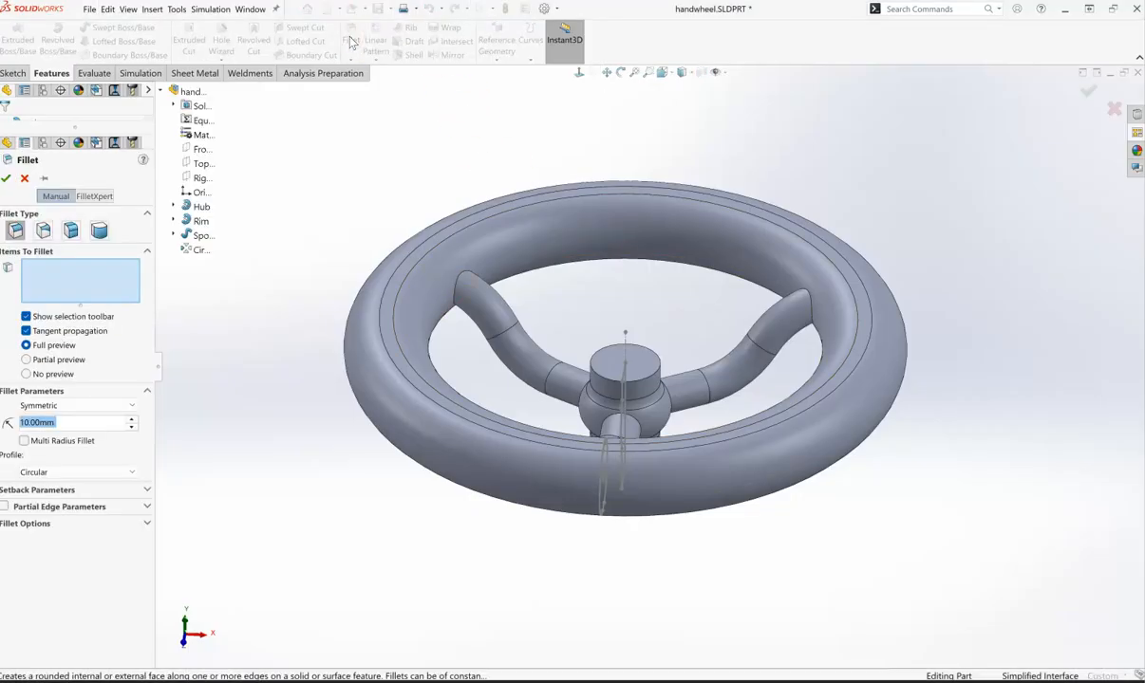
pyautogui.click(69, 426)
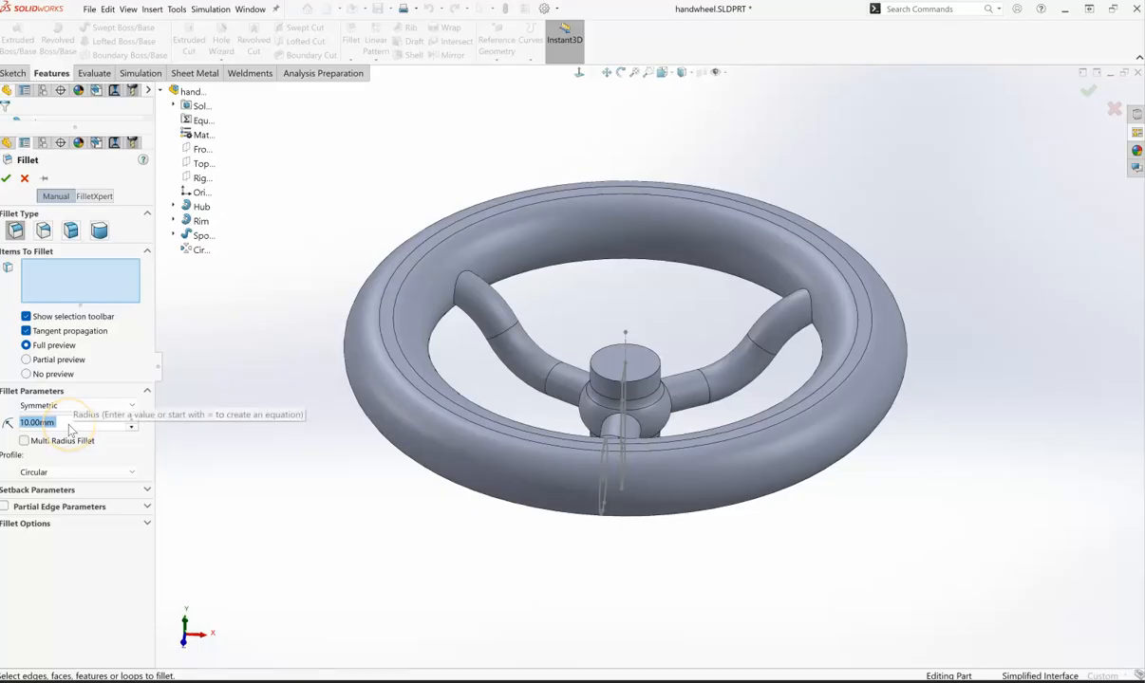
pyautogui.write('23')
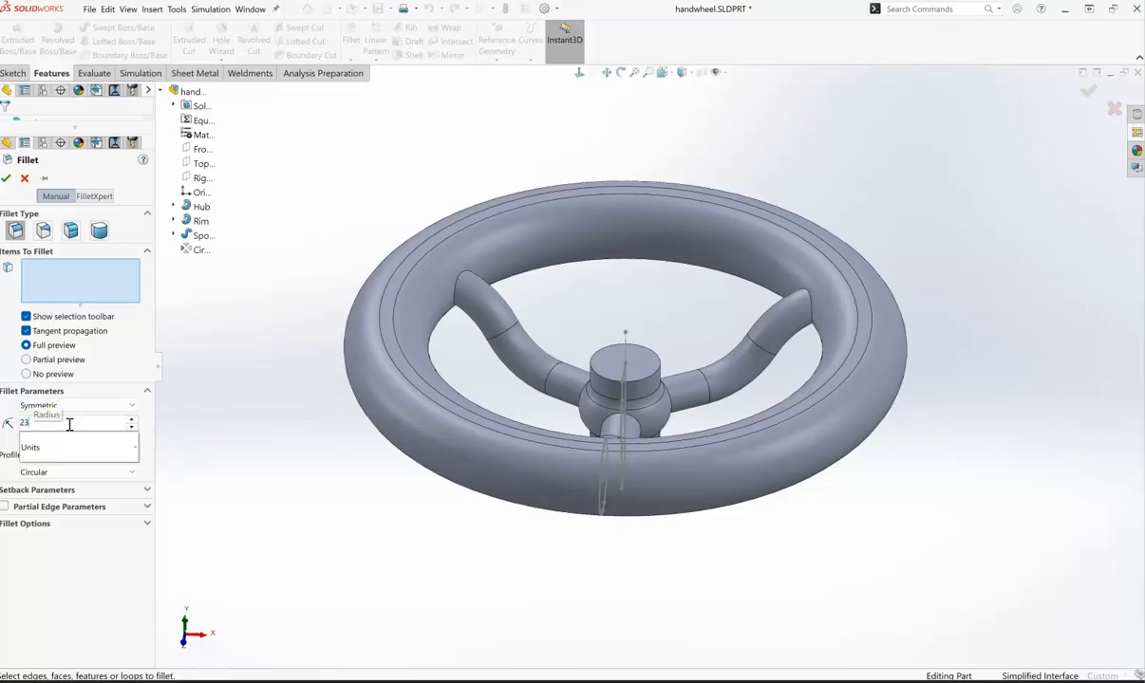
pyautogui.press('Return')
pyautogui.click(63, 384)
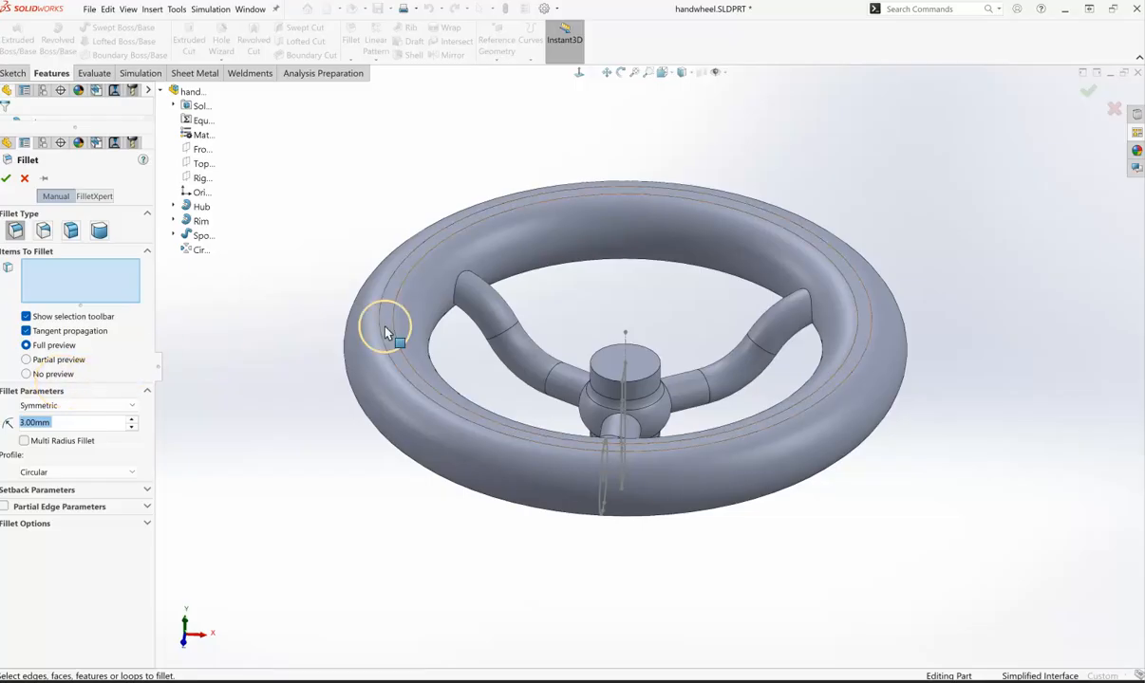
pyautogui.click(41, 272)
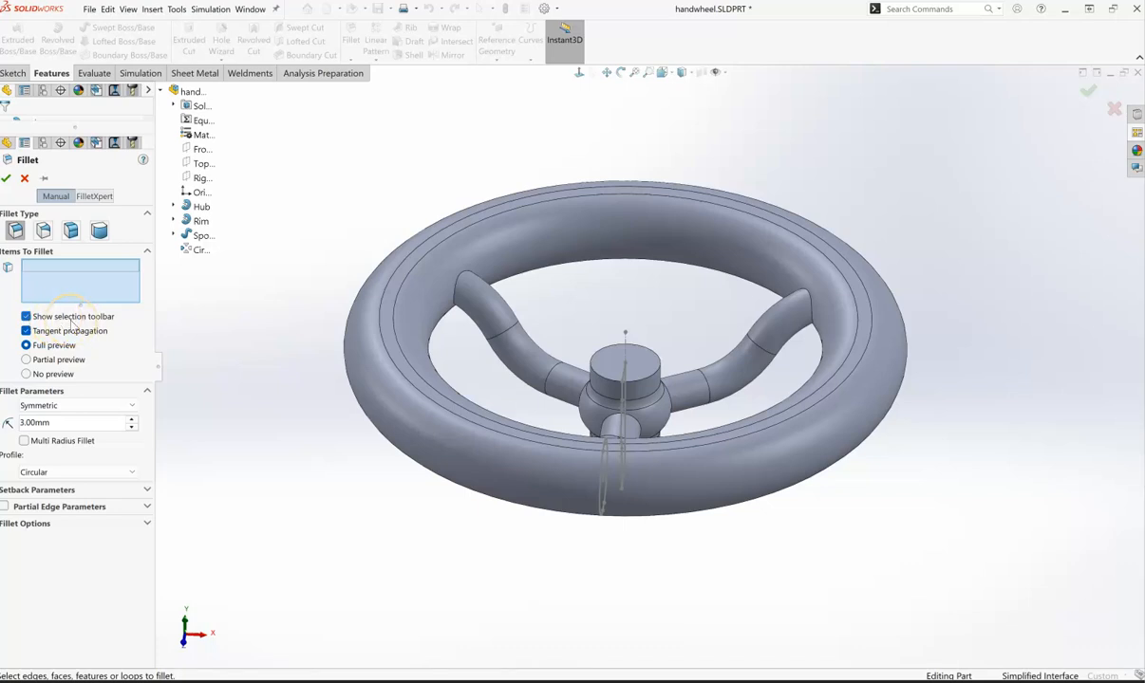
pyautogui.click(461, 285)
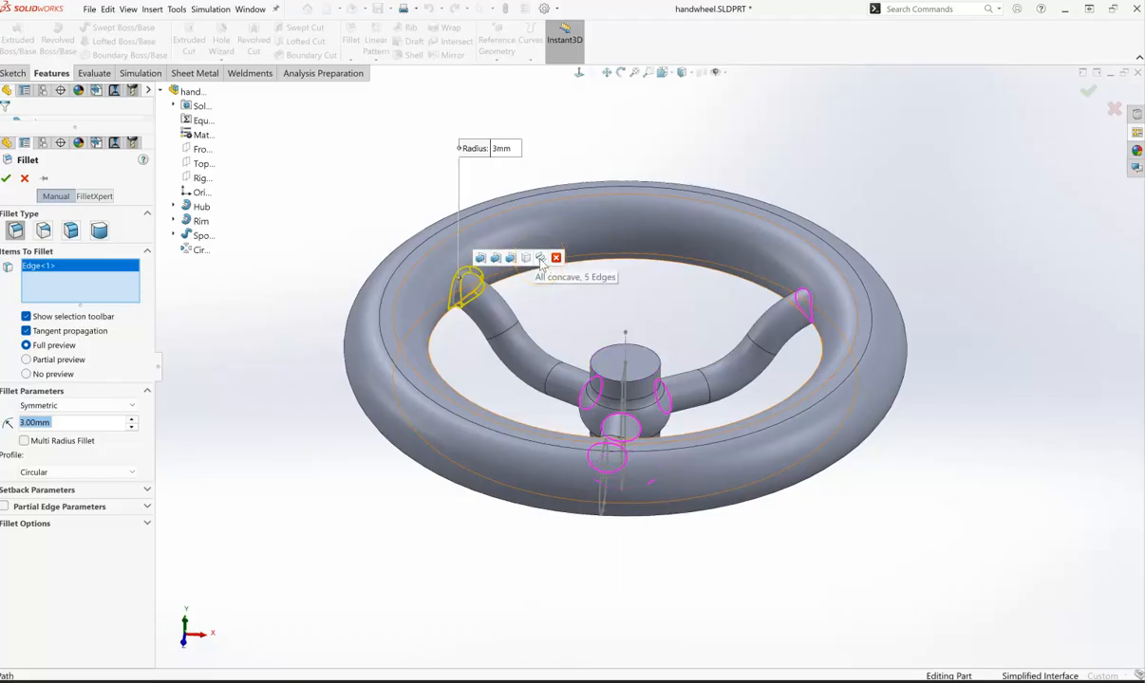
pyautogui.click(72, 267)
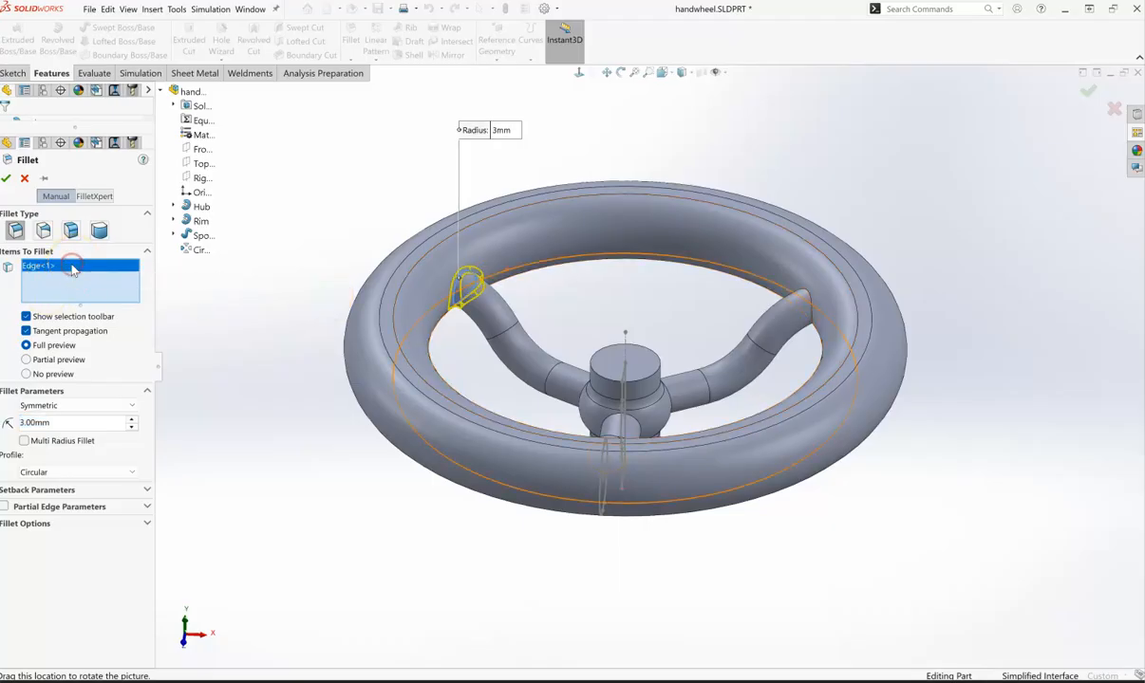
pyautogui.press('Delete')
pyautogui.click(573, 228)
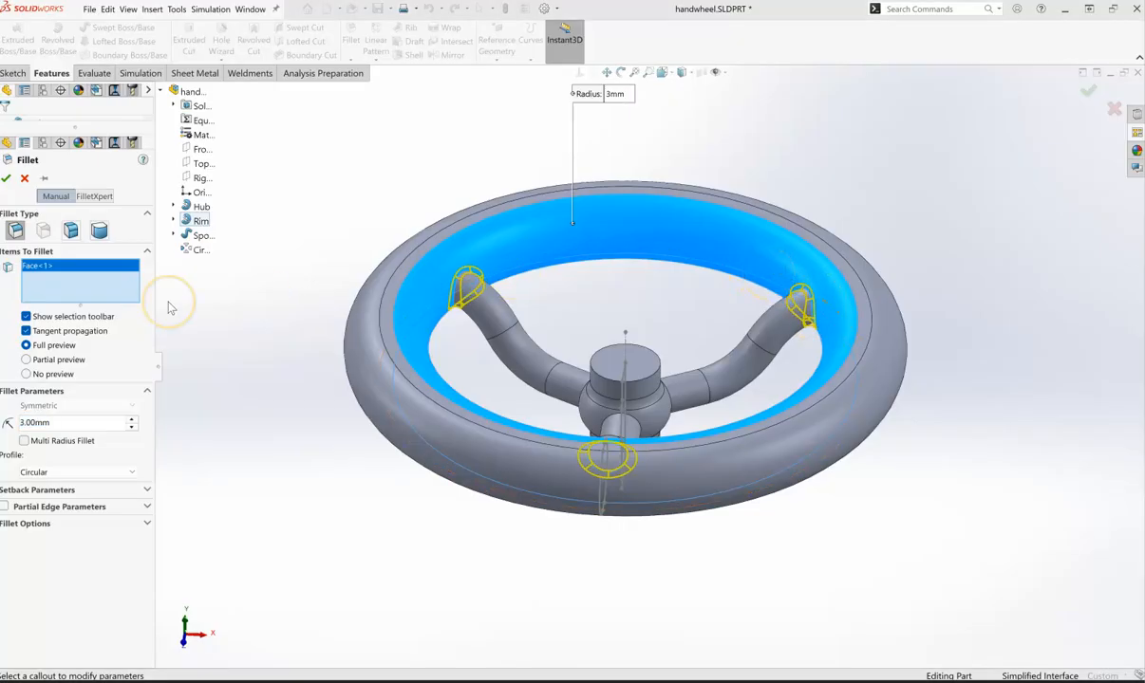
pyautogui.click(45, 267)
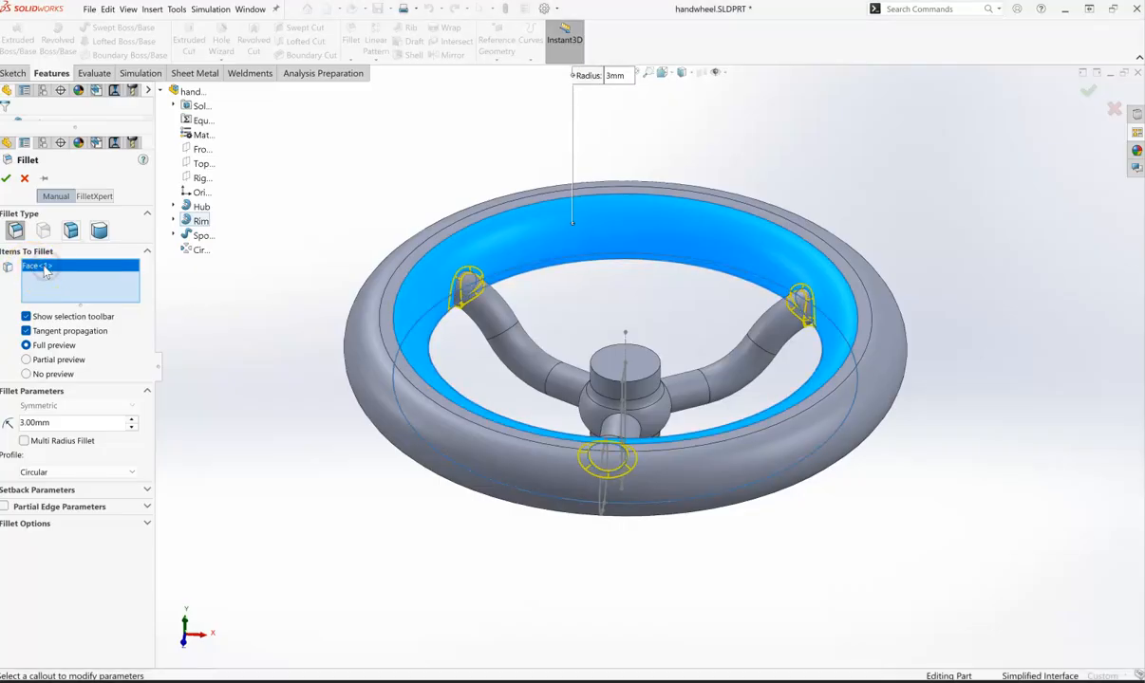
pyautogui.press('Delete')
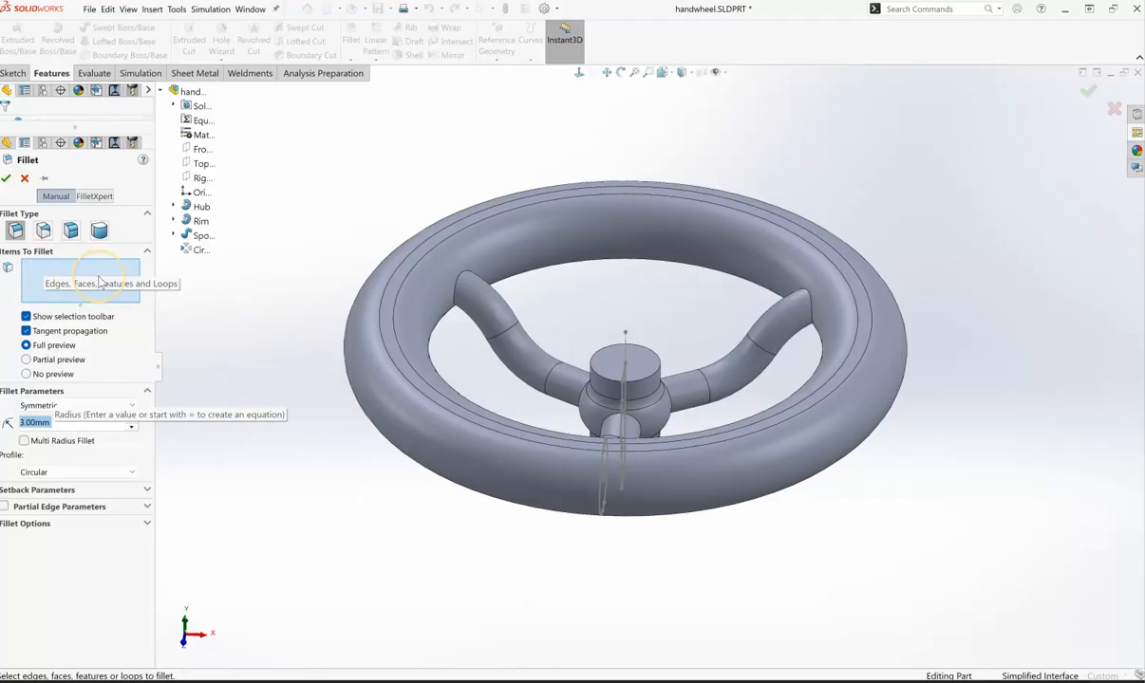
pyautogui.click(276, 291)
pyautogui.hotkey('ctrl', 'a')
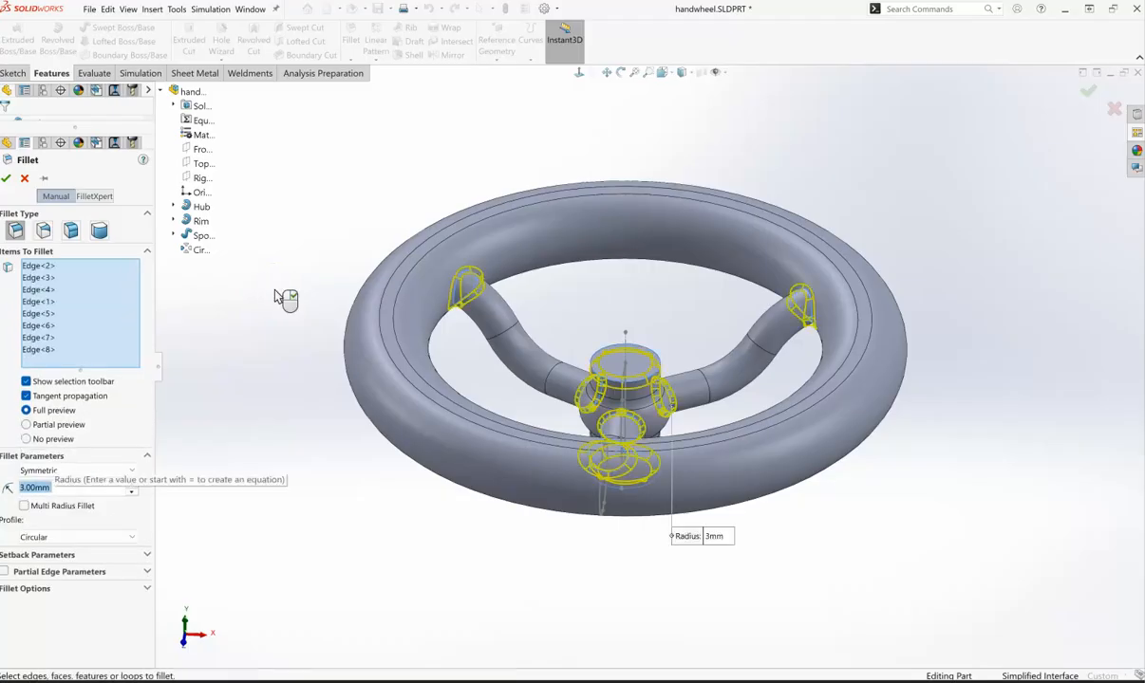
pyautogui.click(38, 356)
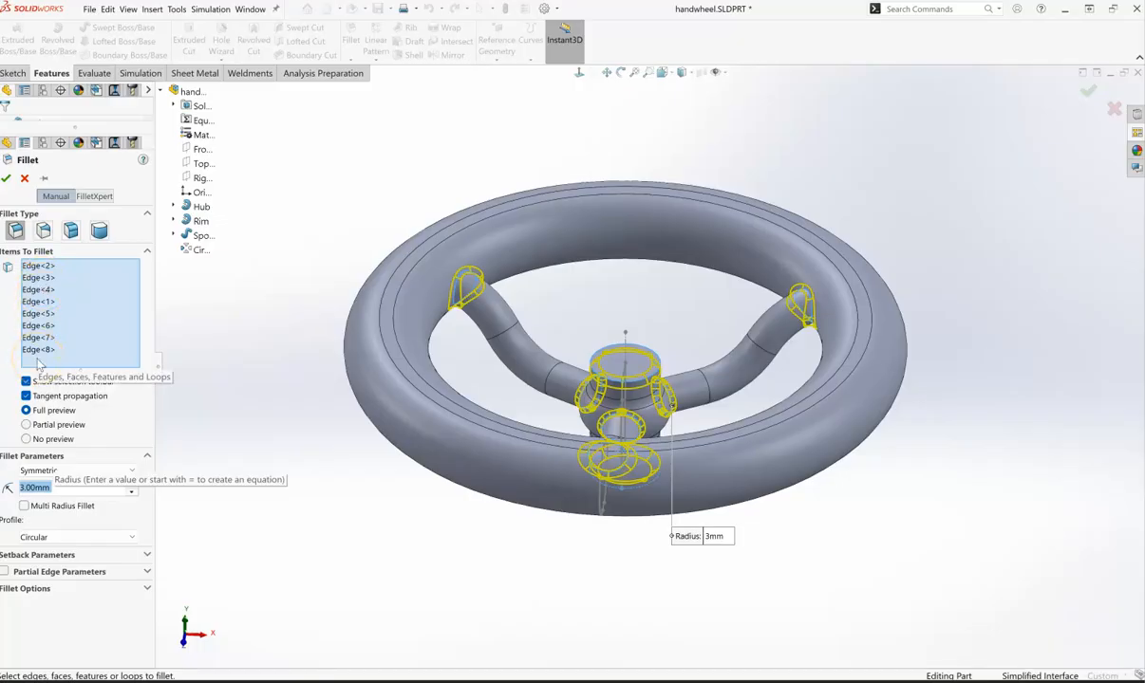
pyautogui.click(11, 348)
pyautogui.click(42, 352)
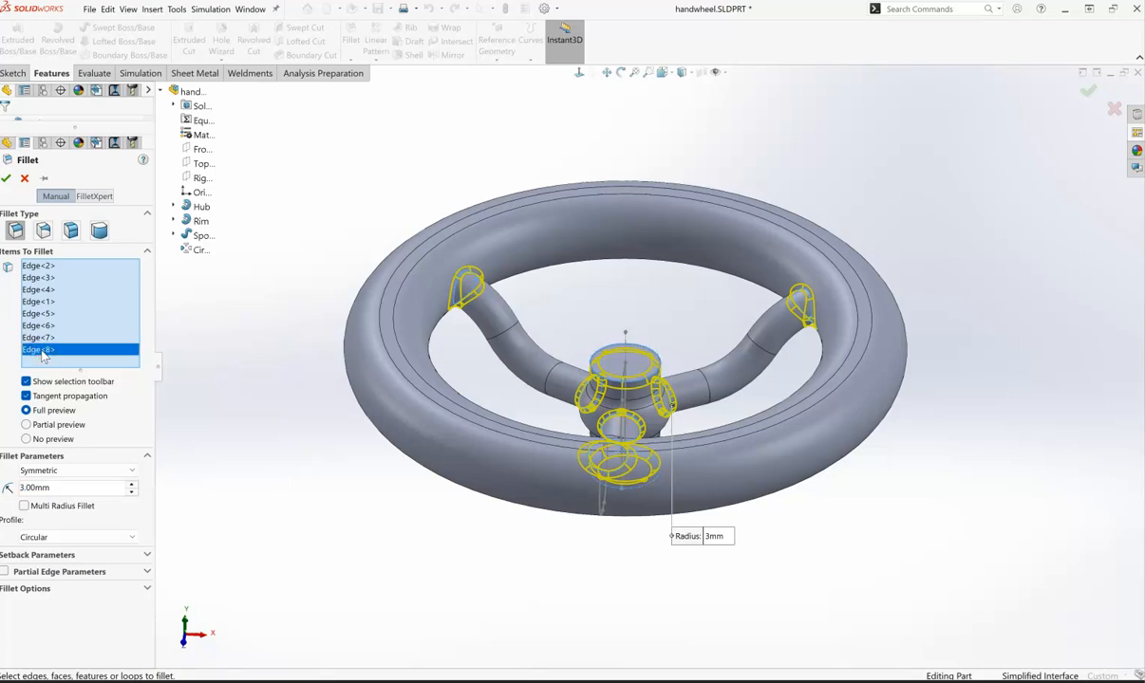
pyautogui.press('Delete')
pyautogui.click(51, 340)
pyautogui.press('Delete')
pyautogui.click(47, 325)
pyautogui.press('Delete')
pyautogui.click(48, 315)
pyautogui.press('Delete')
pyautogui.click(47, 302)
pyautogui.press('Delete')
pyautogui.click(43, 291)
pyautogui.press('Delete')
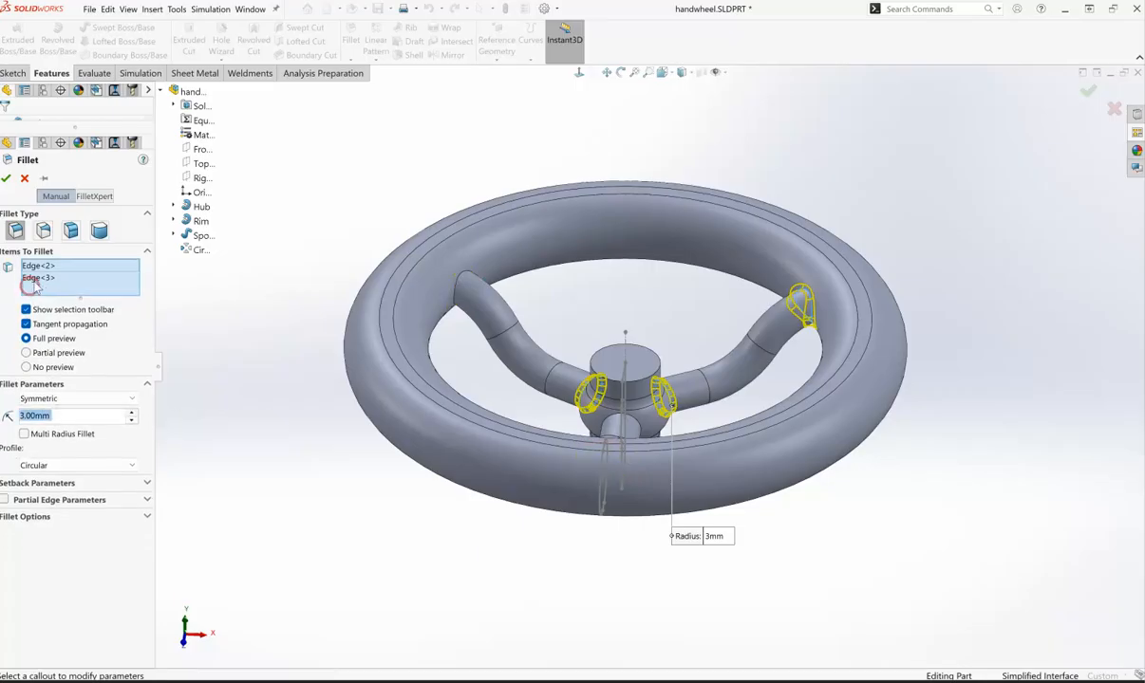
pyautogui.click(38, 277)
pyautogui.press('Delete')
pyautogui.click(38, 269)
pyautogui.press('Delete')
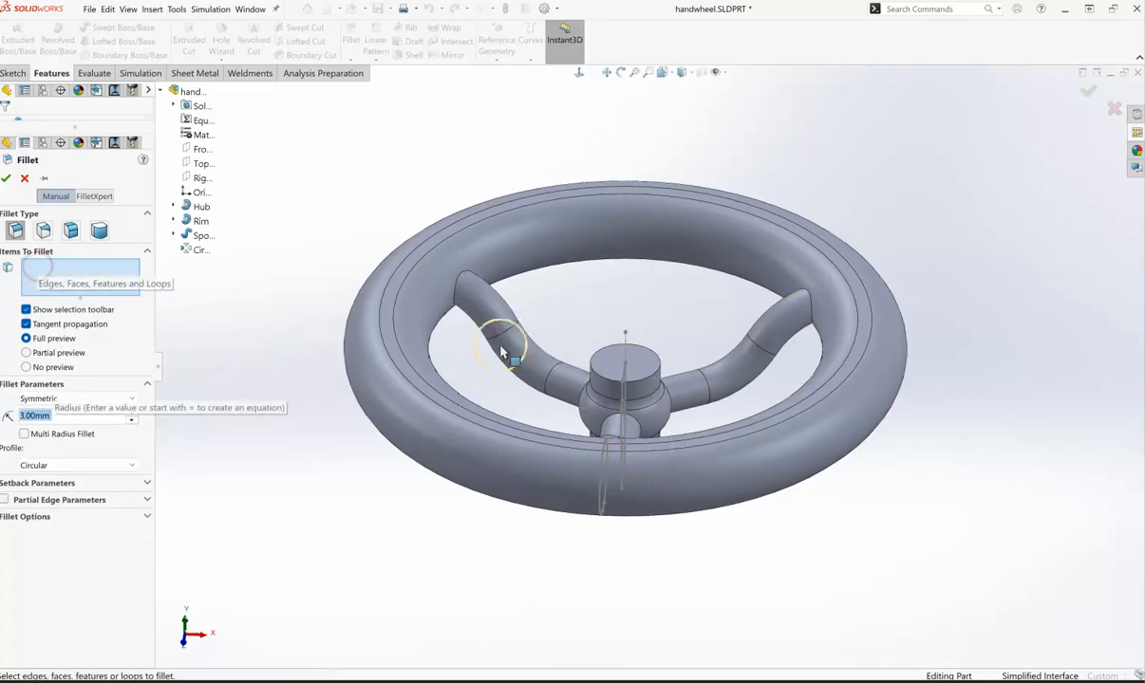
# - Select a spoke-to-rim edge, add all concave edges of the spoke joints, and confirm the 3 mm fillet
pyautogui.click(459, 278)
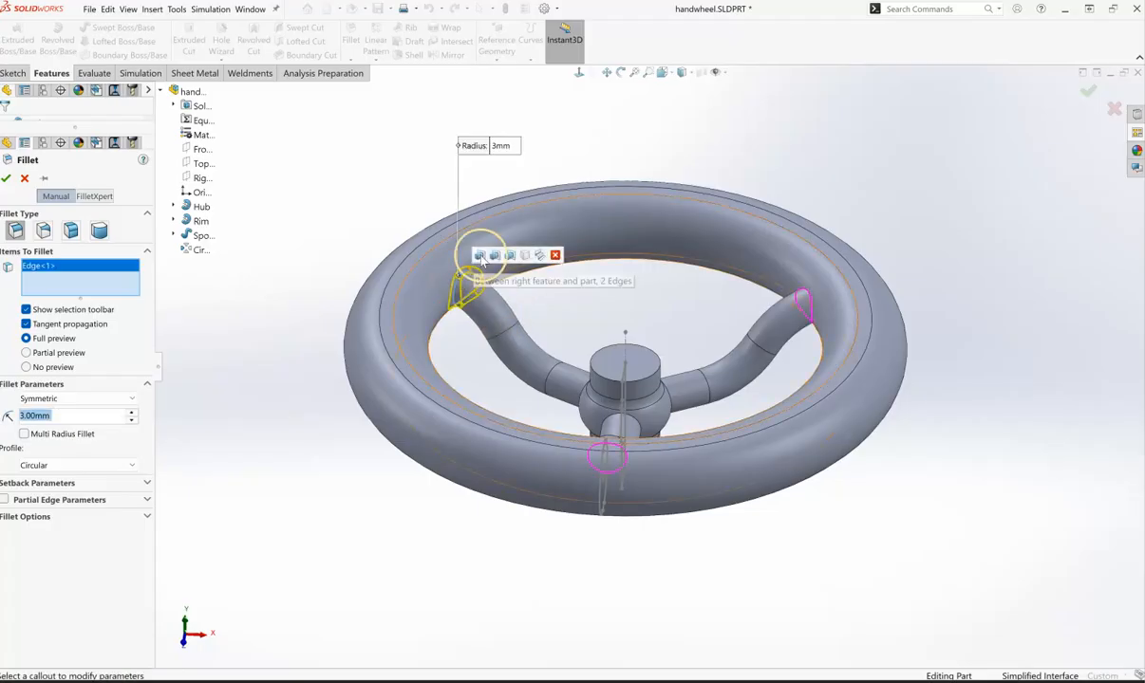
pyautogui.click(540, 258)
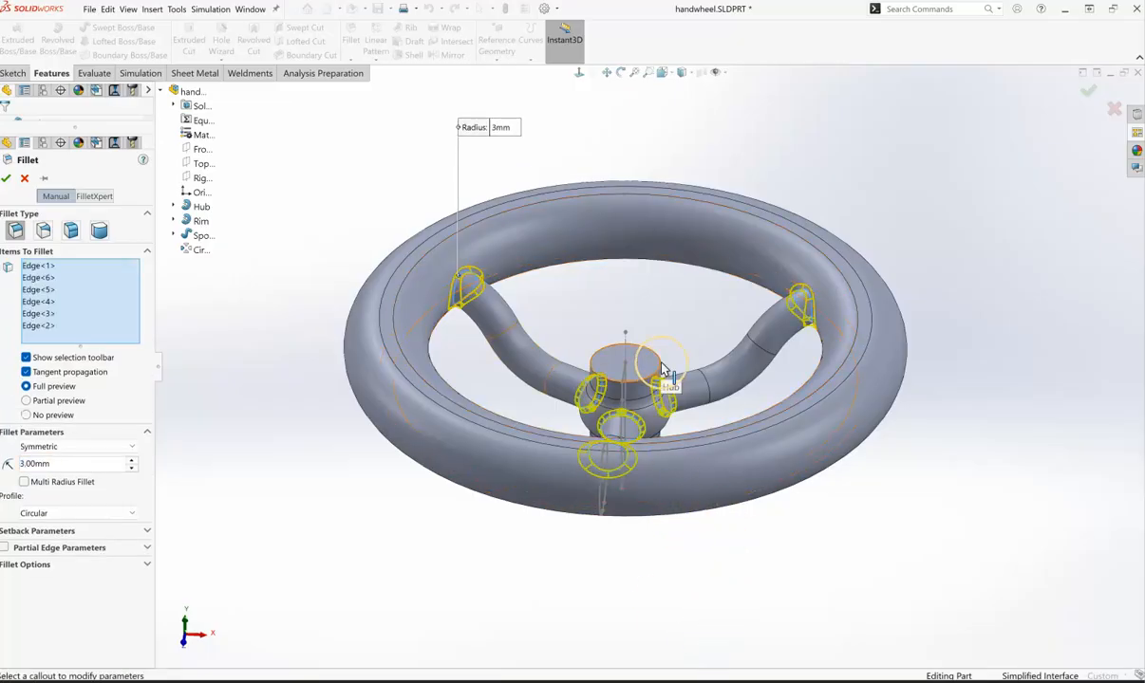
pyautogui.click(661, 491)
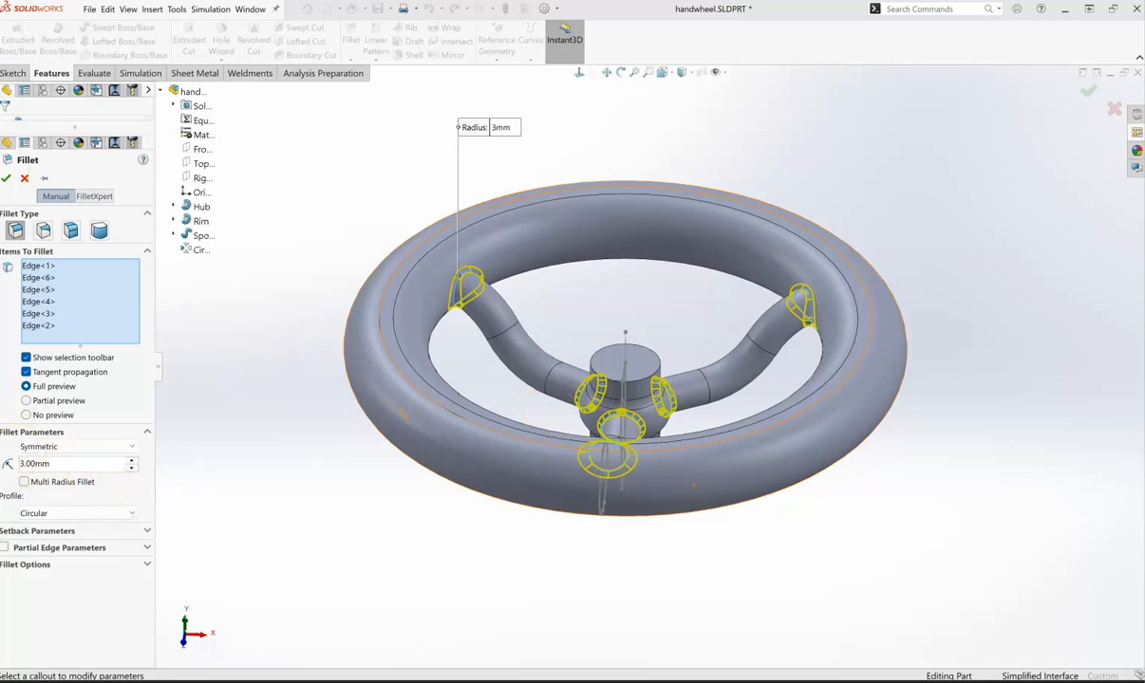
pyautogui.click(6, 178)
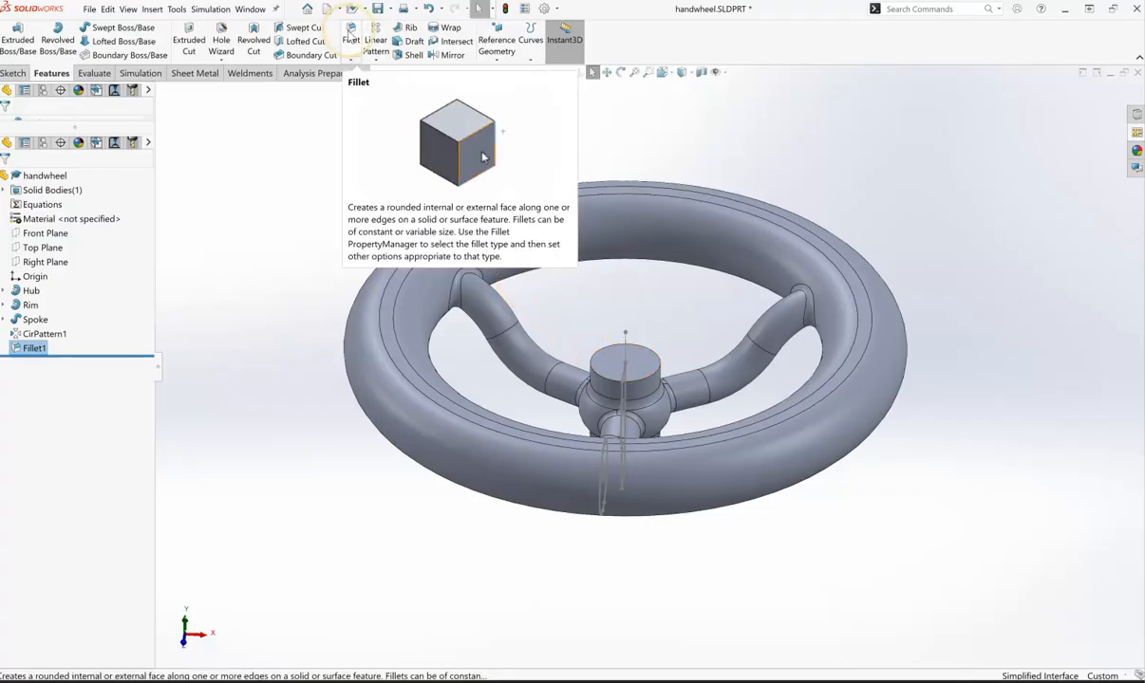
# - Start a Chamfer of the distance-distance type using the Asymmetric method
pyautogui.click(353, 58)
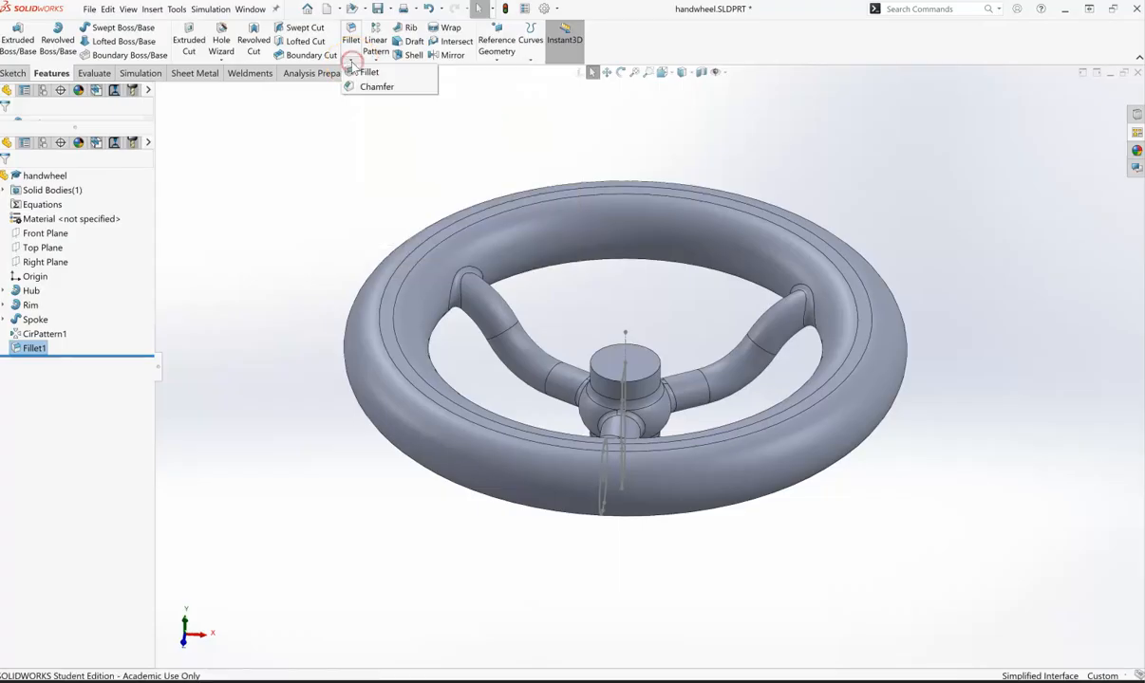
pyautogui.click(378, 88)
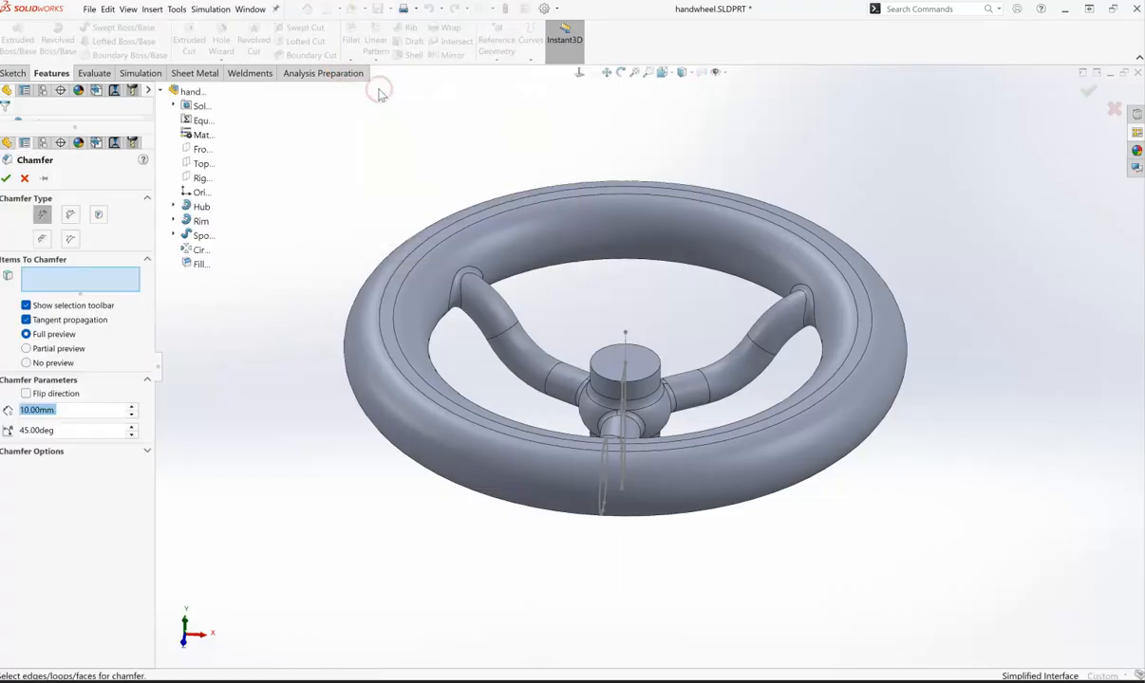
pyautogui.click(112, 267)
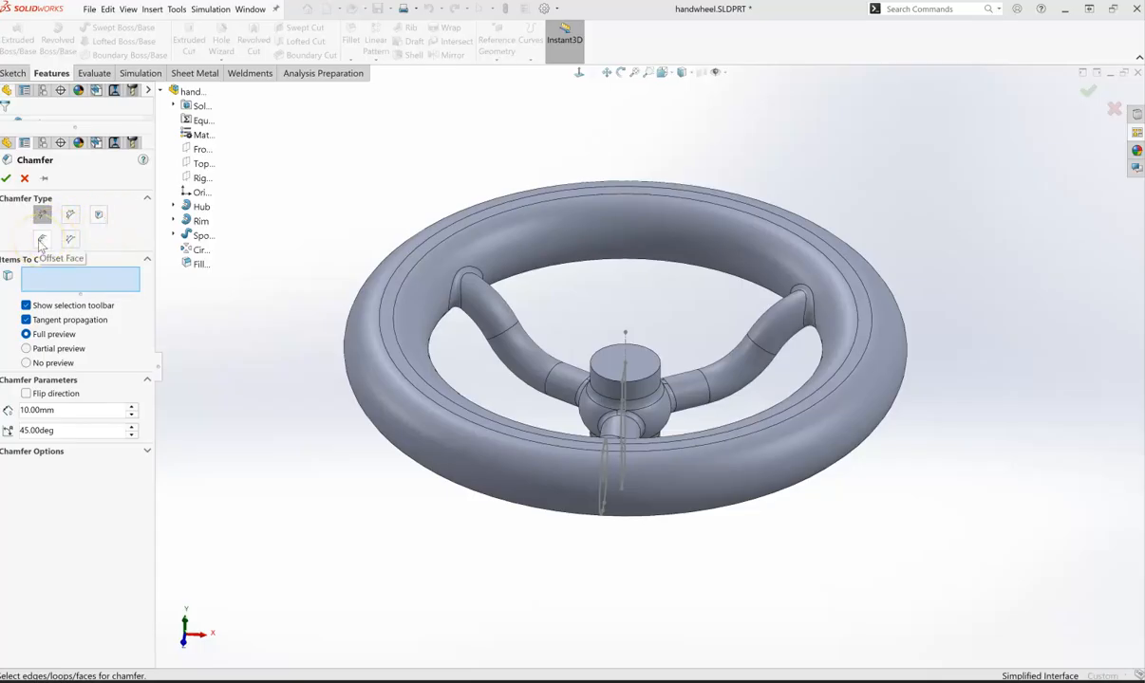
pyautogui.click(70, 240)
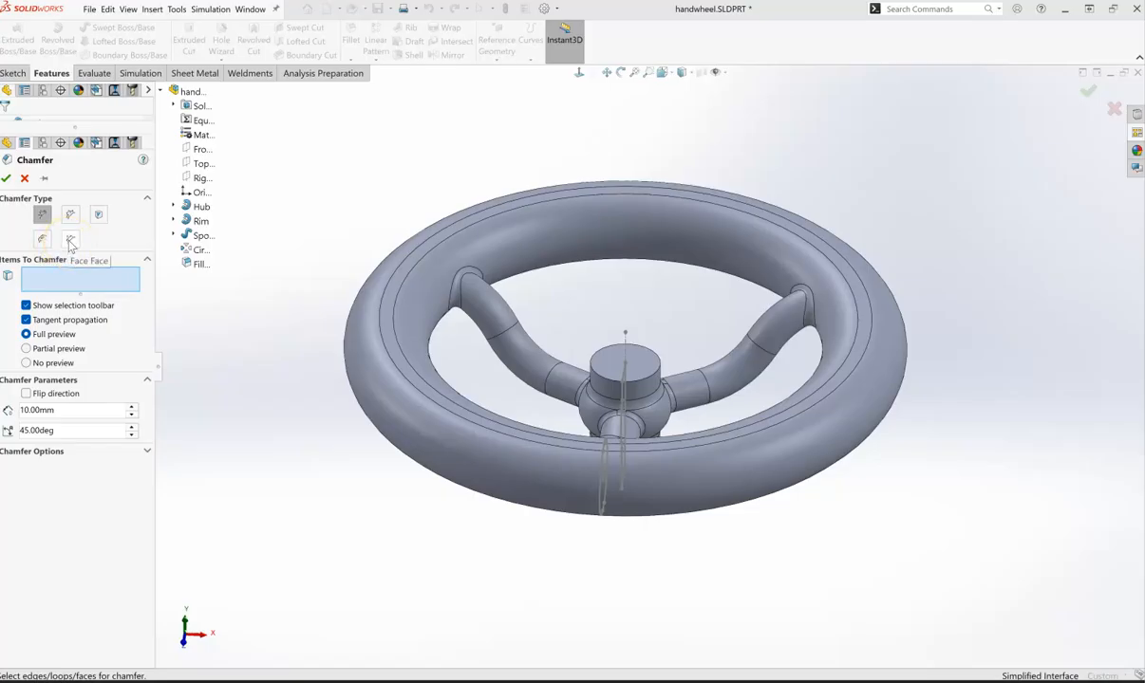
pyautogui.click(70, 215)
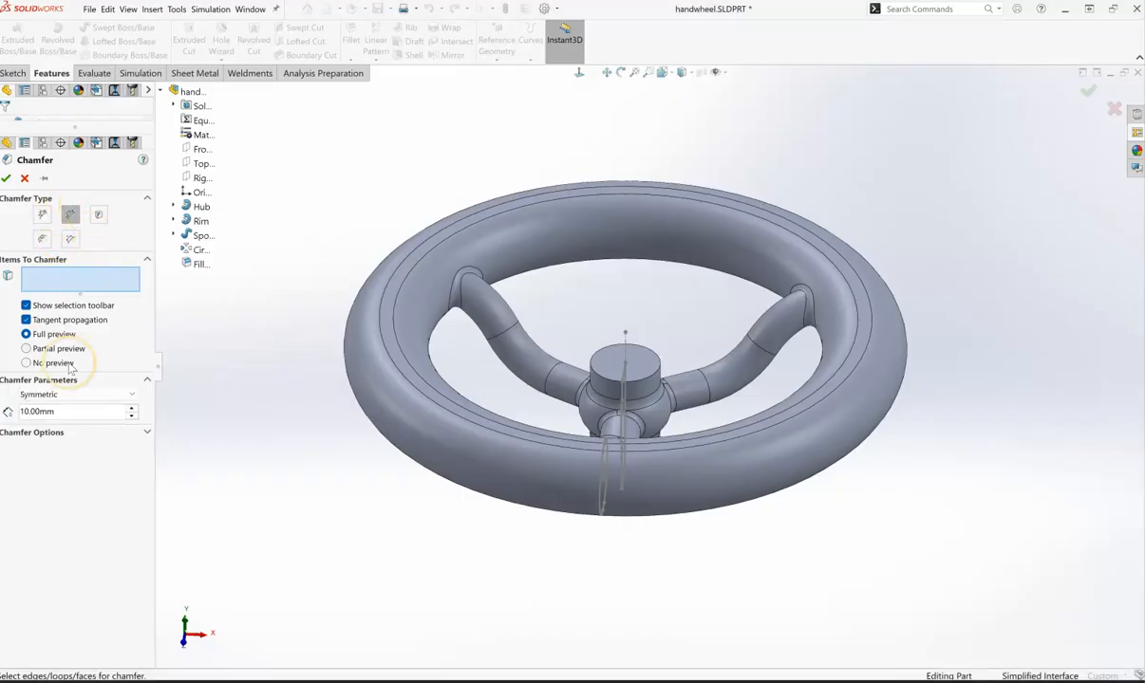
pyautogui.click(134, 395)
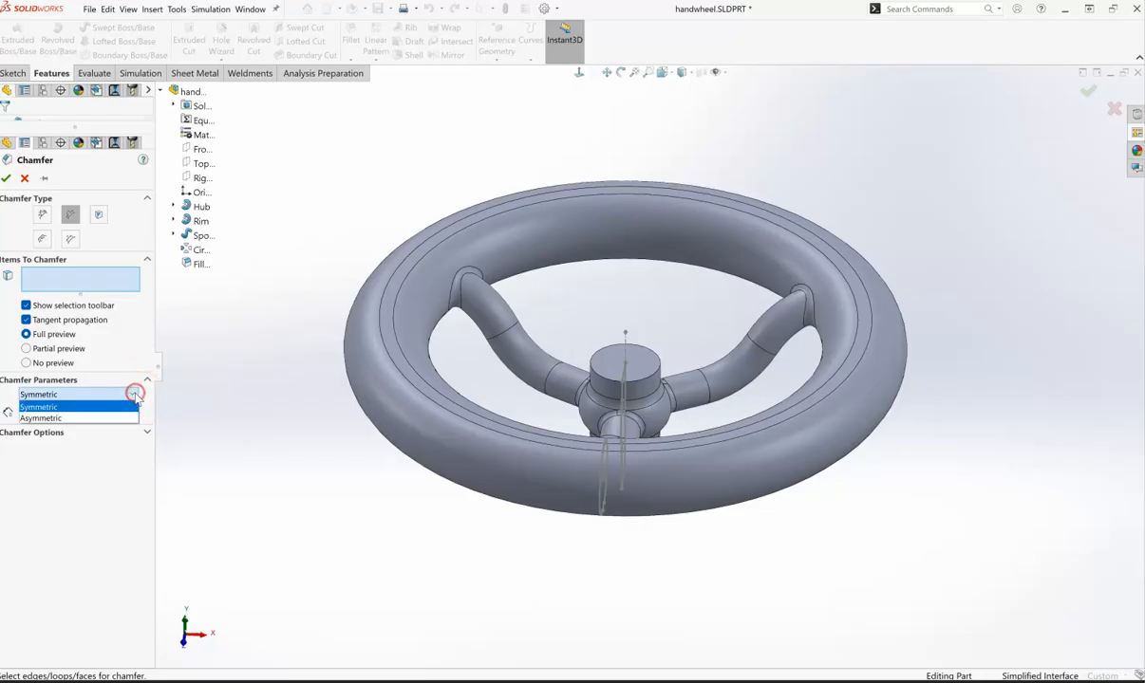
pyautogui.click(38, 419)
# - Set the chamfer's first distance to 4 mm and its second distance to 2 mm
pyautogui.click(79, 411)
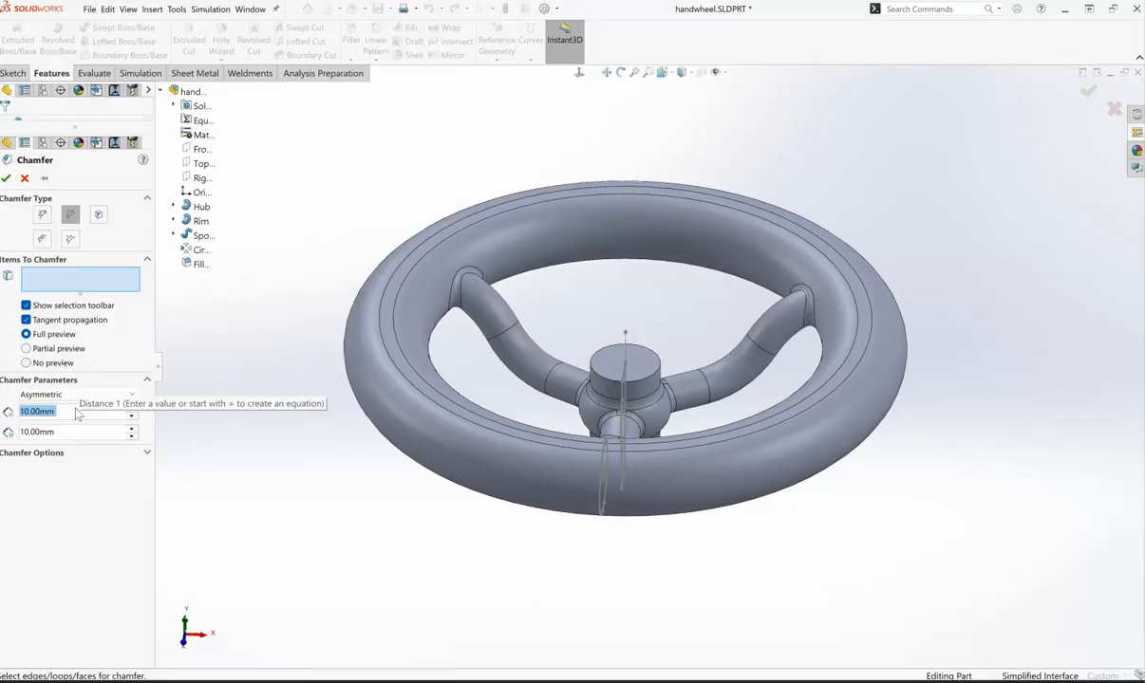
pyautogui.write('4')
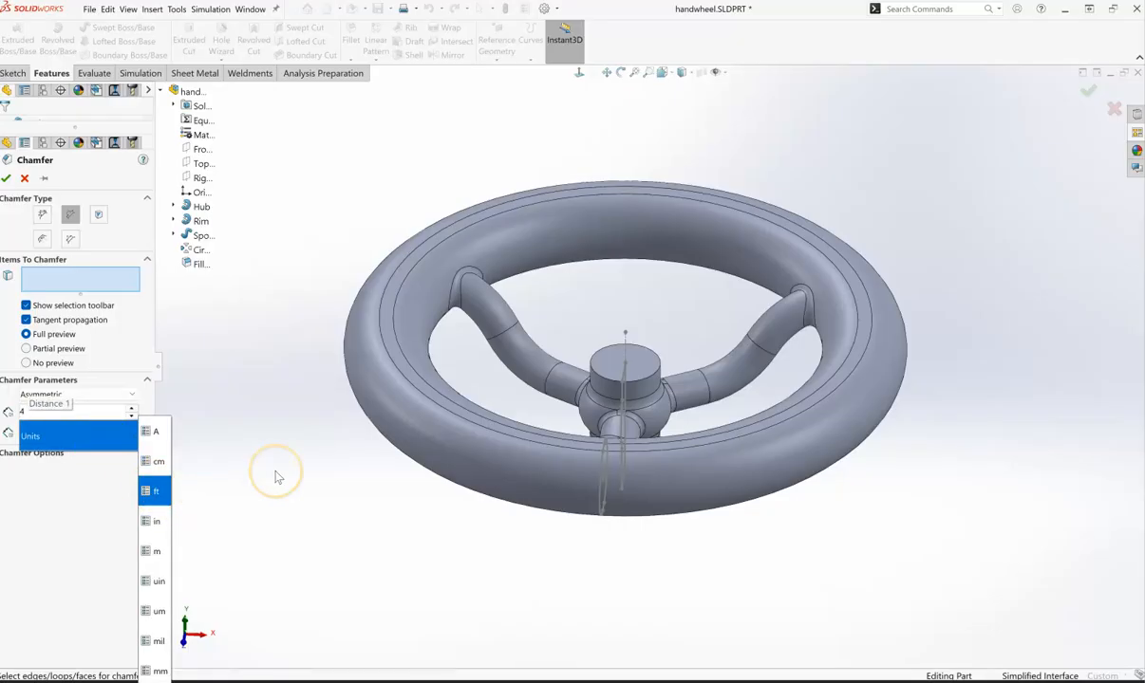
pyautogui.click(274, 416)
pyautogui.moveTo(76, 431); pyautogui.dragTo(17, 433)
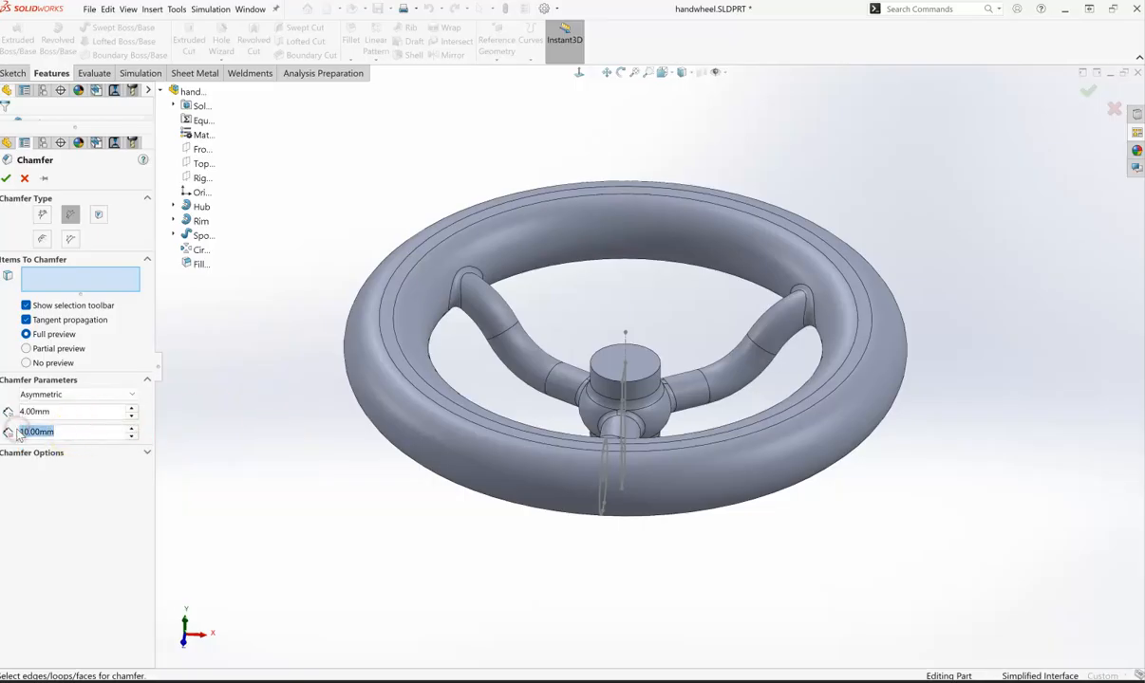
pyautogui.write('2')
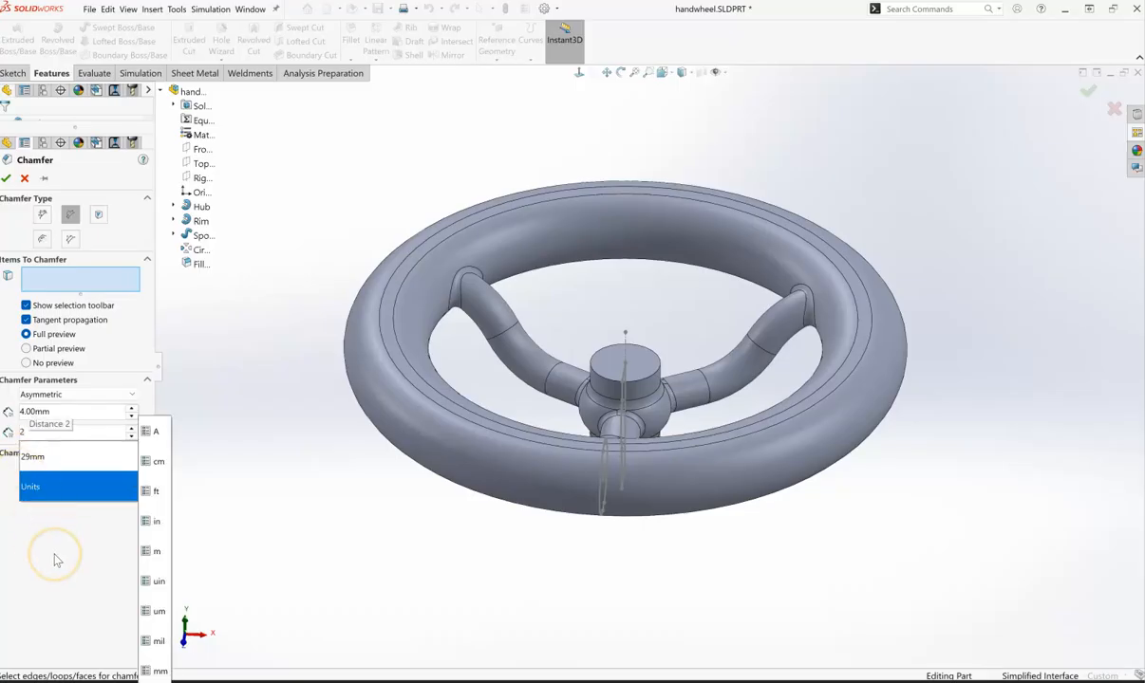
pyautogui.click(55, 560)
pyautogui.click(67, 435)
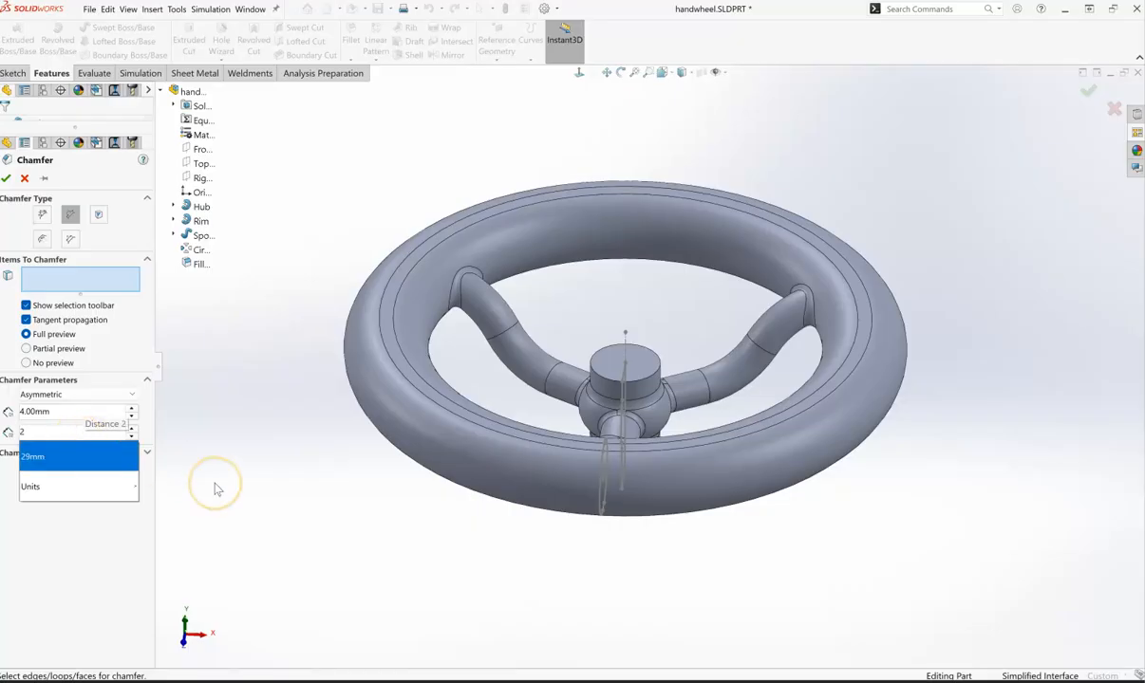
pyautogui.press('Return')
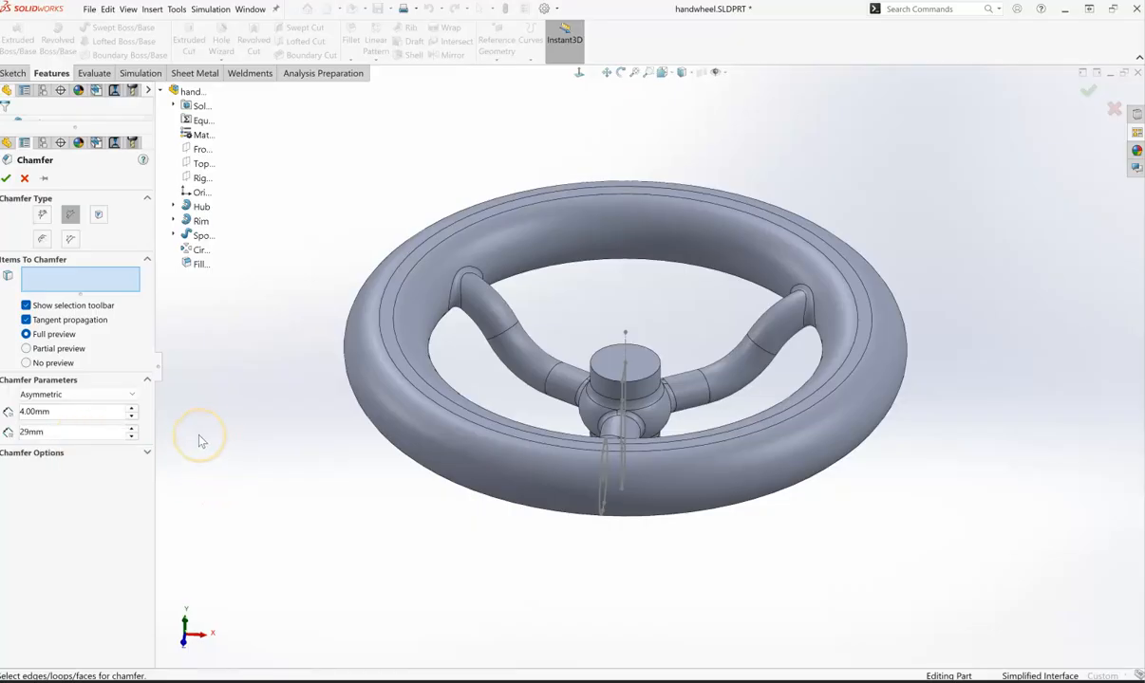
pyautogui.doubleClick(57, 431)
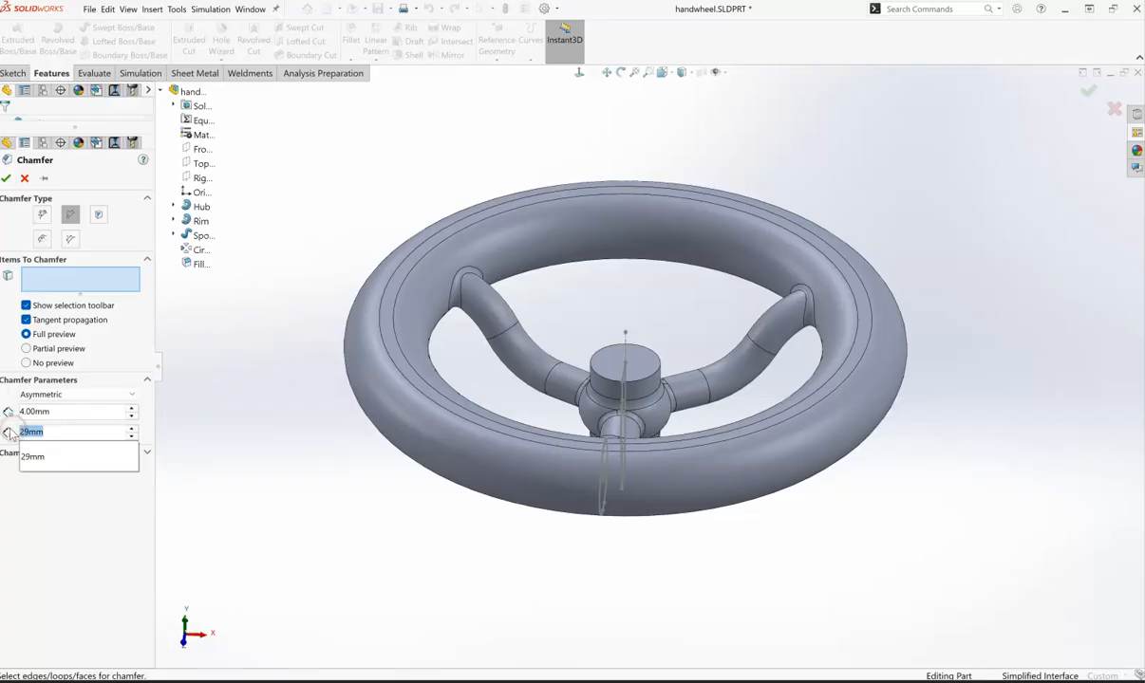
pyautogui.write('2')
pyautogui.press('Return')
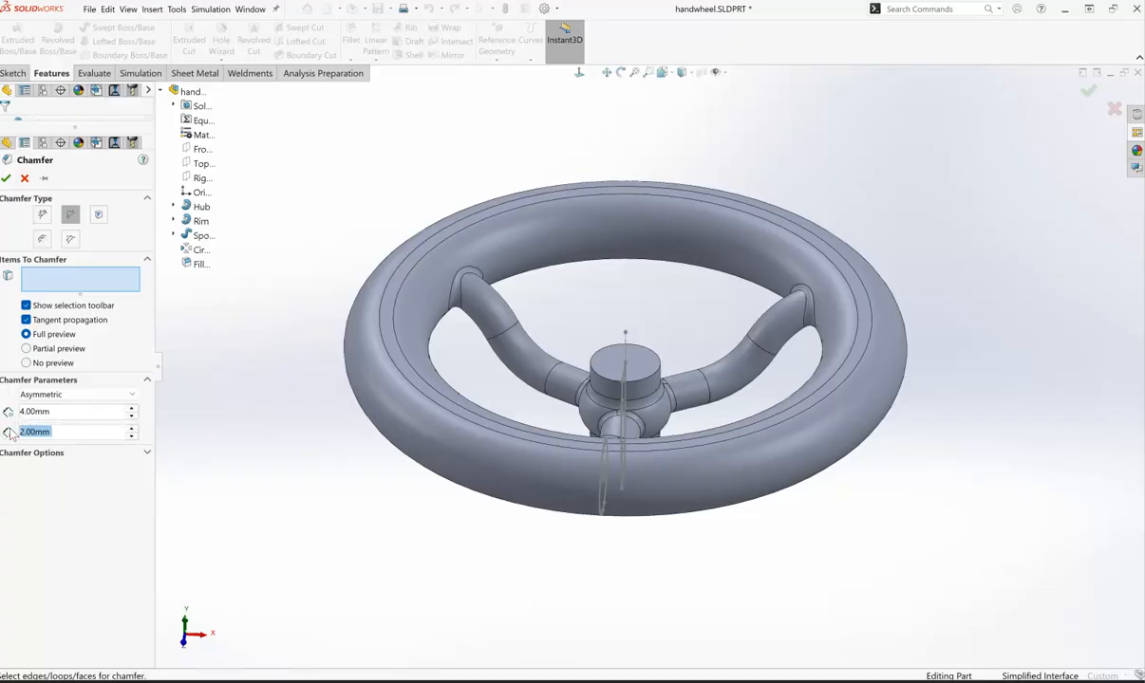
# - Select the hub's top circular edge and confirm the chamfer
pyautogui.click(48, 277)
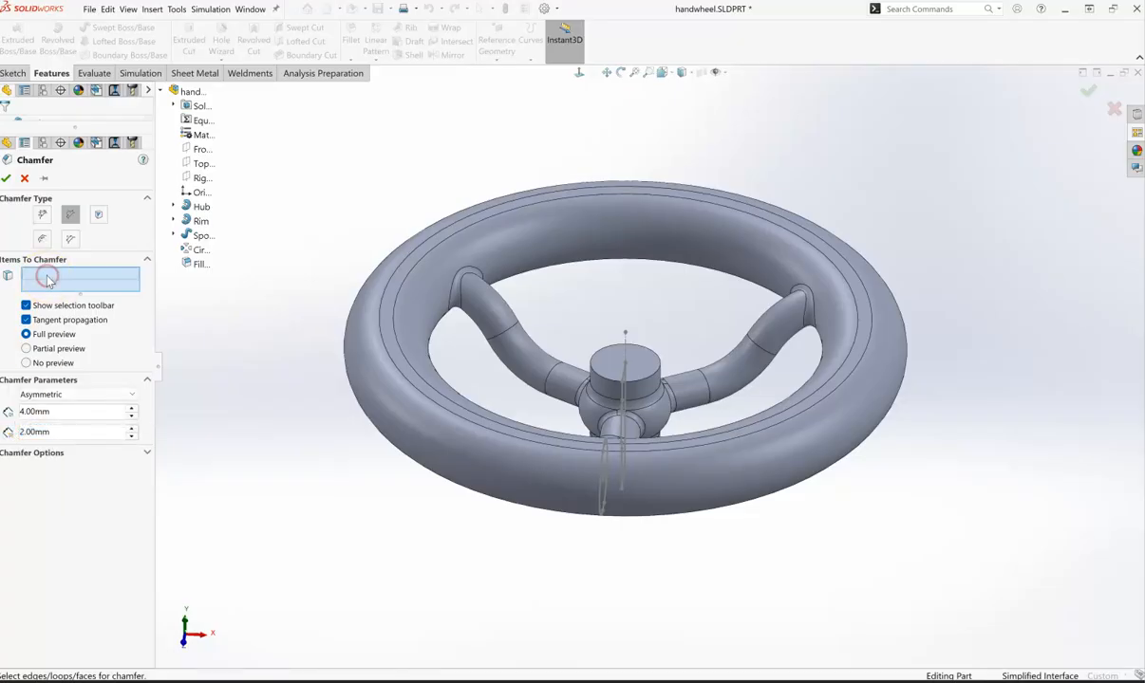
pyautogui.click(599, 376)
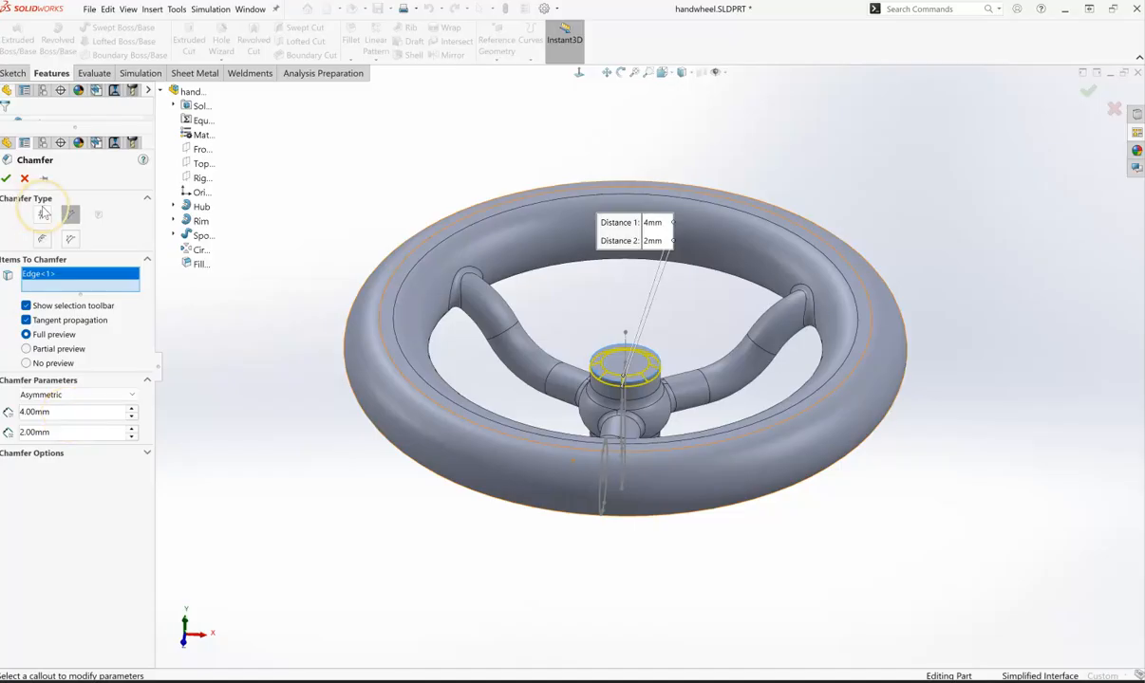
pyautogui.click(6, 178)
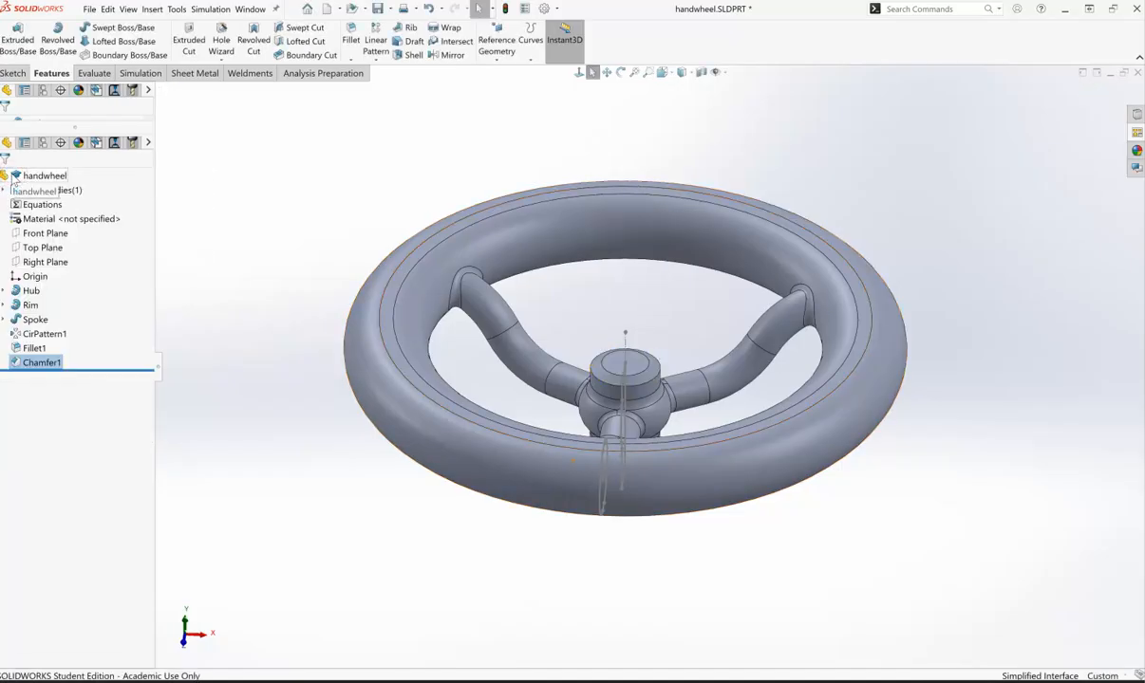